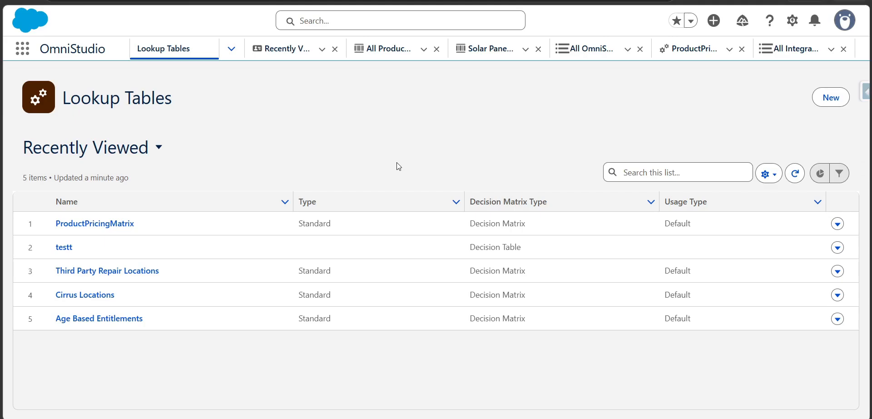
View the lookup table types offered for a new lookup table and close the dialog.
click(831, 97)
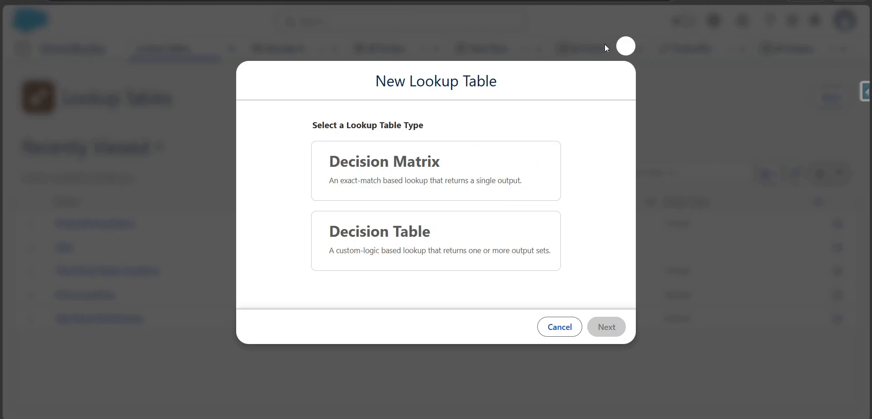
click(626, 47)
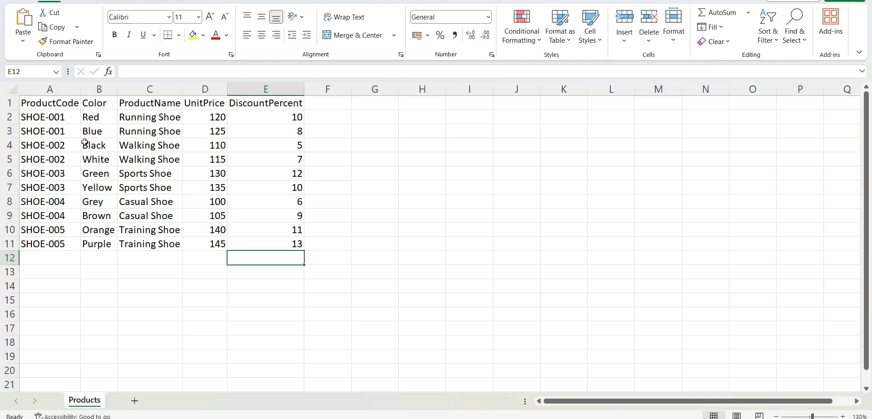
In Excel, examine the Products sheet's headers, the ProductCode, Color and ProductName columns, and the UnitPrice and DiscountPercent columns.
click(45, 106)
click(95, 103)
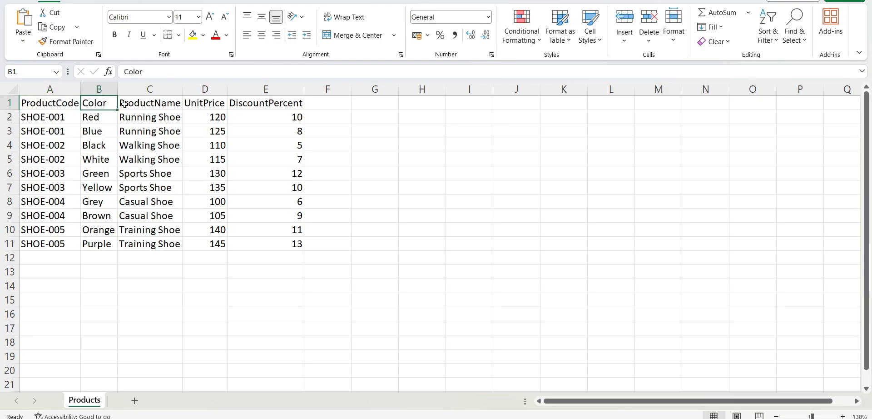
click(125, 104)
click(189, 100)
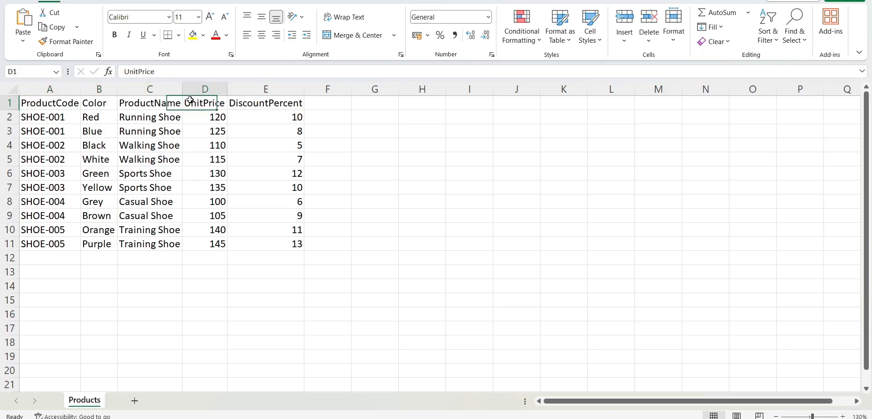
click(251, 102)
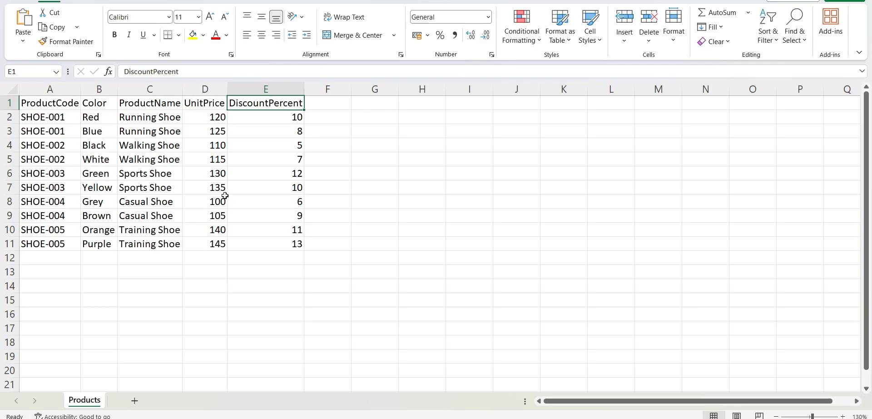
drag(35, 103, 173, 243)
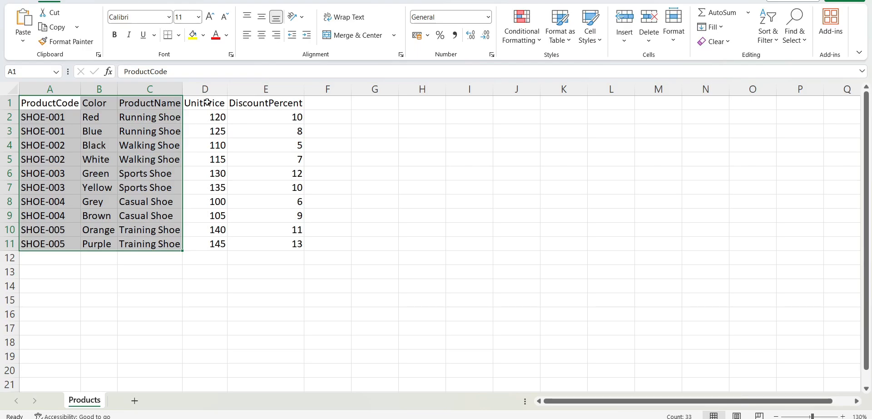
drag(208, 102, 299, 245)
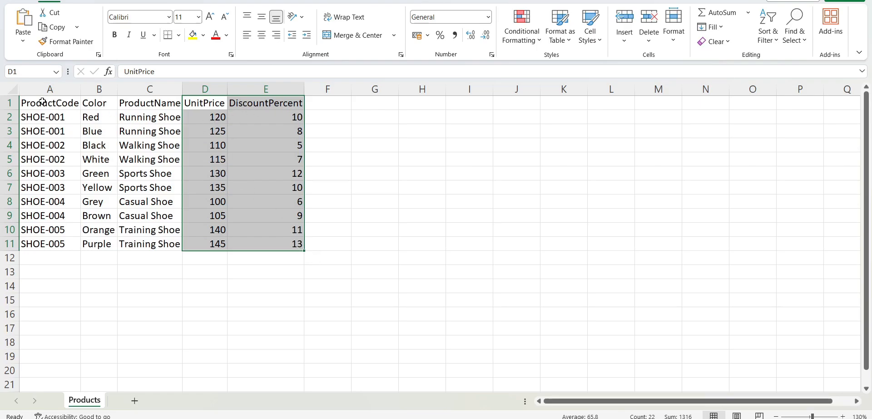
drag(42, 102, 175, 108)
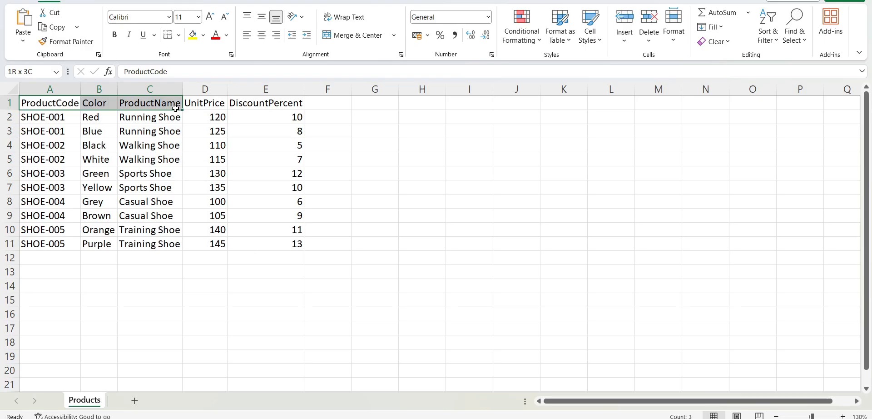
drag(176, 108, 175, 108)
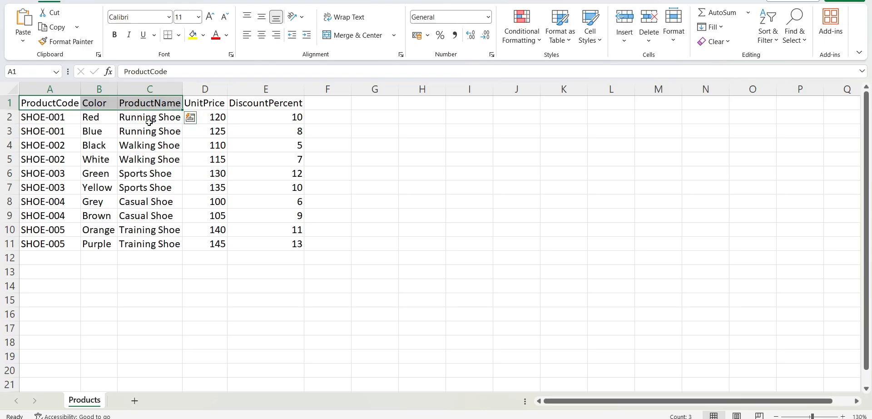
Examine how the product code, color and name in row 2 correspond to its unit price and discount percent.
click(56, 117)
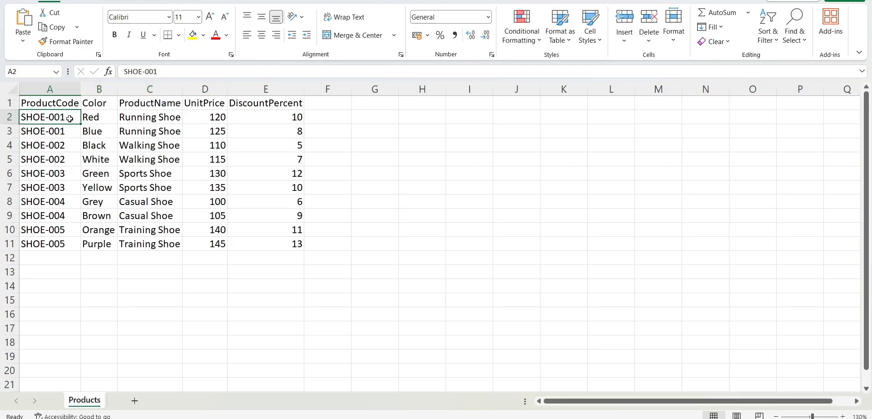
drag(153, 118, 51, 120)
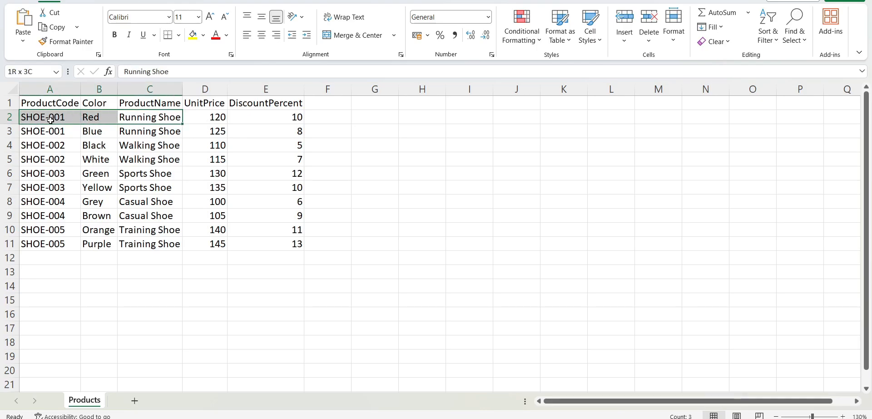
click(201, 117)
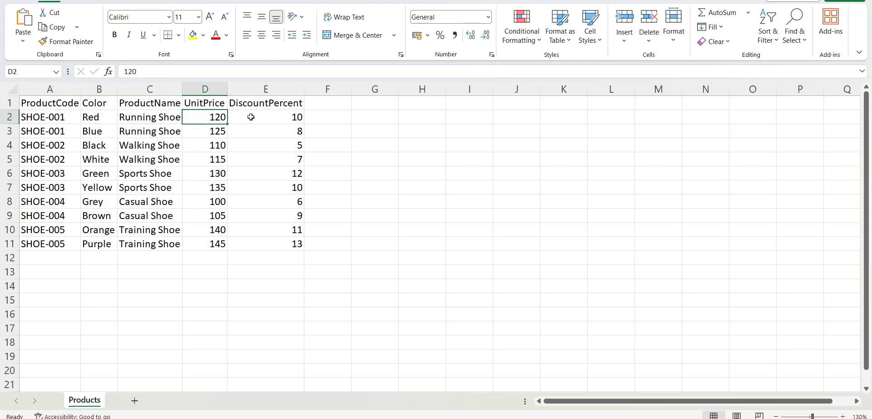
click(255, 118)
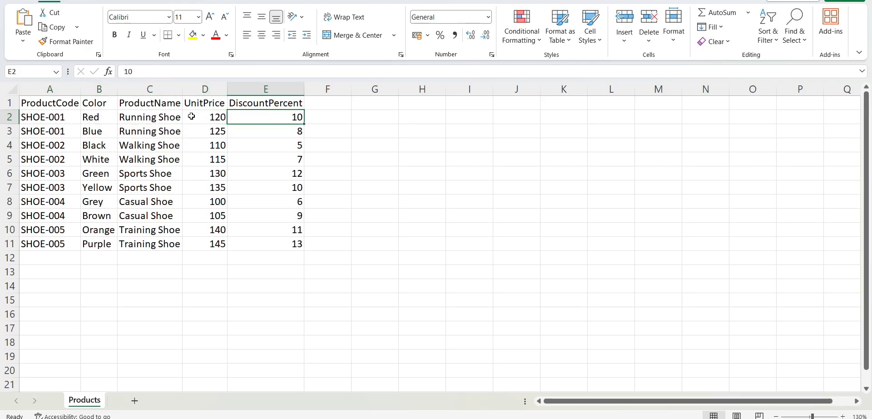
click(205, 118)
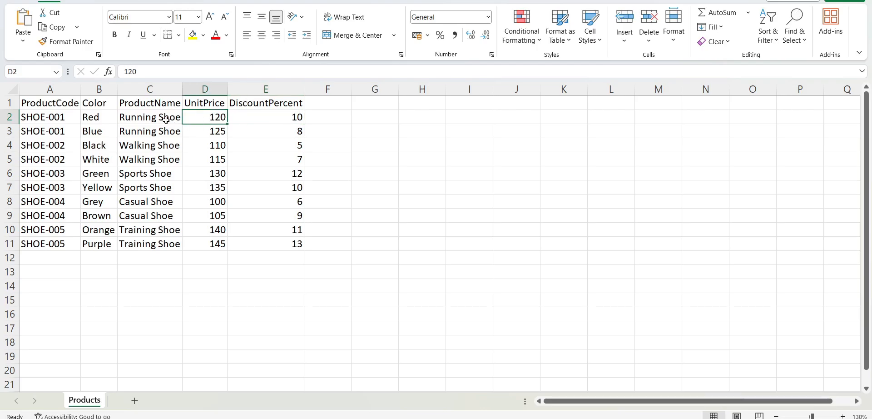
drag(168, 117, 55, 117)
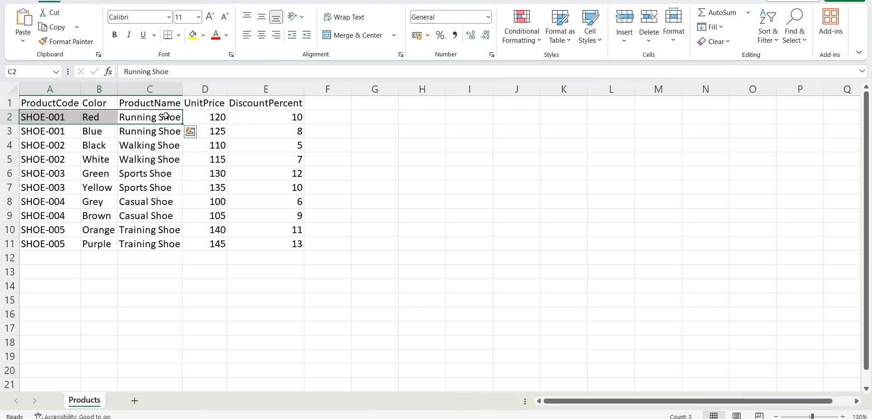
drag(201, 115, 245, 115)
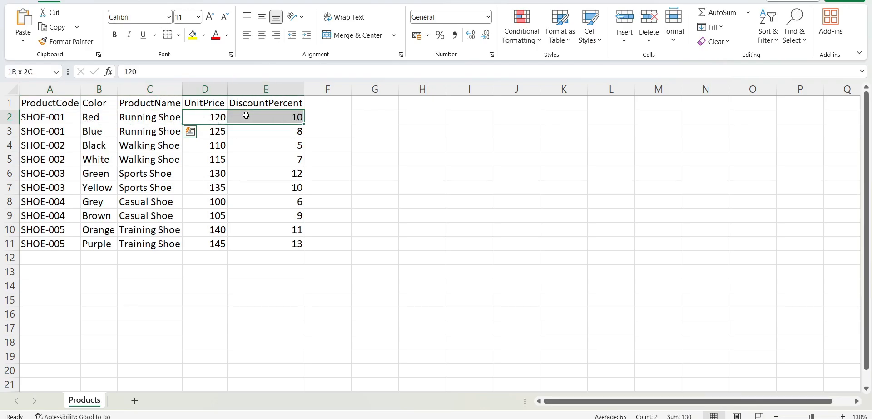
drag(246, 115, 246, 116)
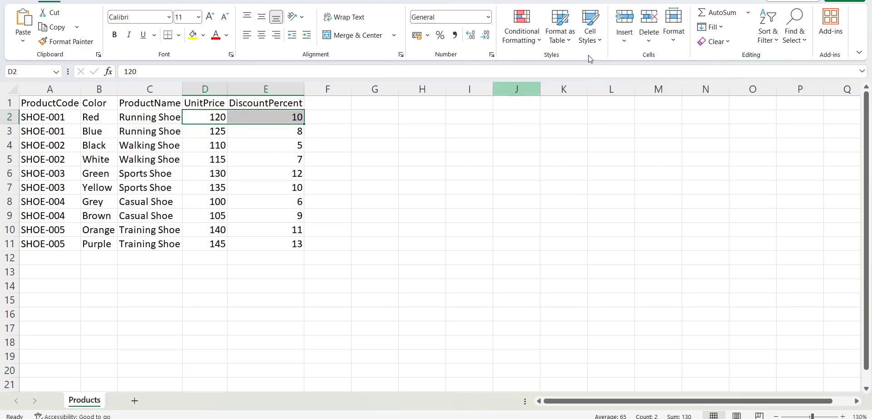
Switch back to Salesforce and start a new lookup table of the Decision Matrix type.
click(332, 418)
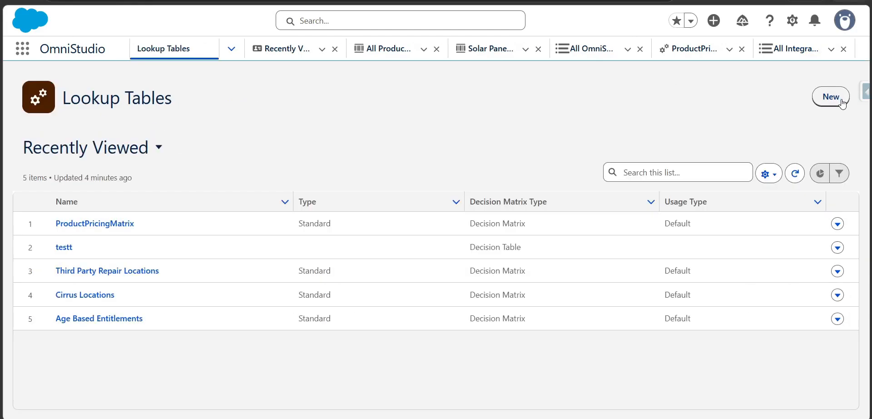
click(842, 104)
click(490, 161)
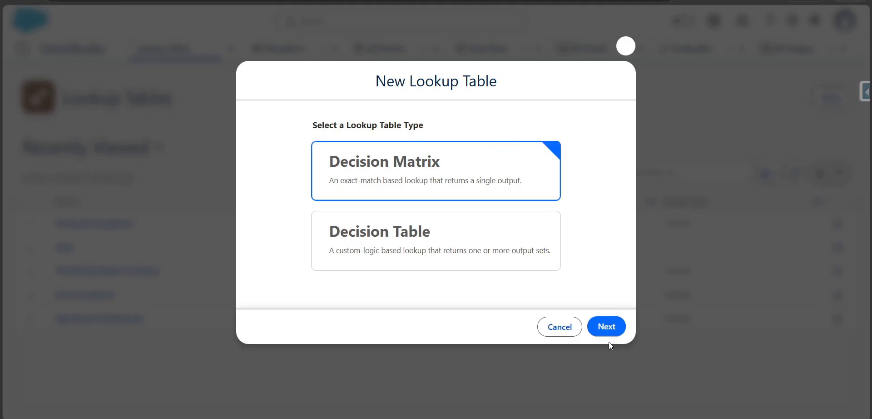
click(608, 327)
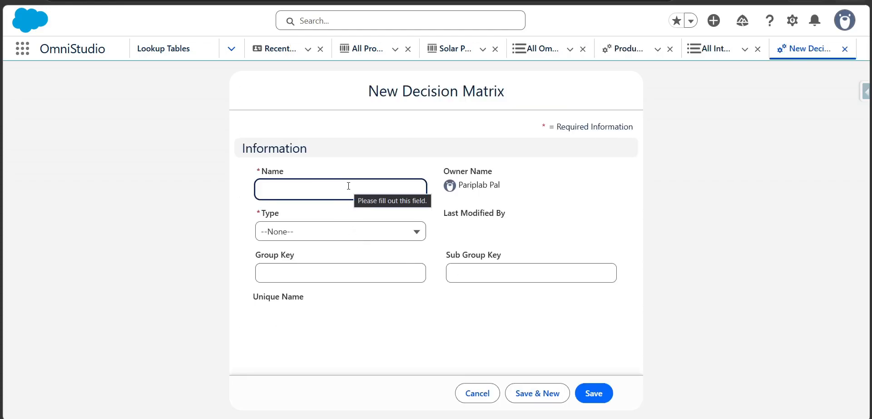
Name the decision matrix ProductPriceCalculationDM, set its type to Standard, and save it.
click(349, 186)
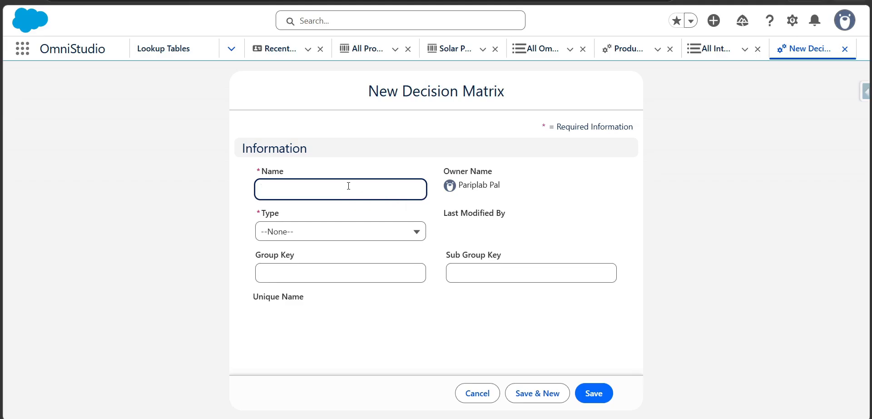
text(Product)
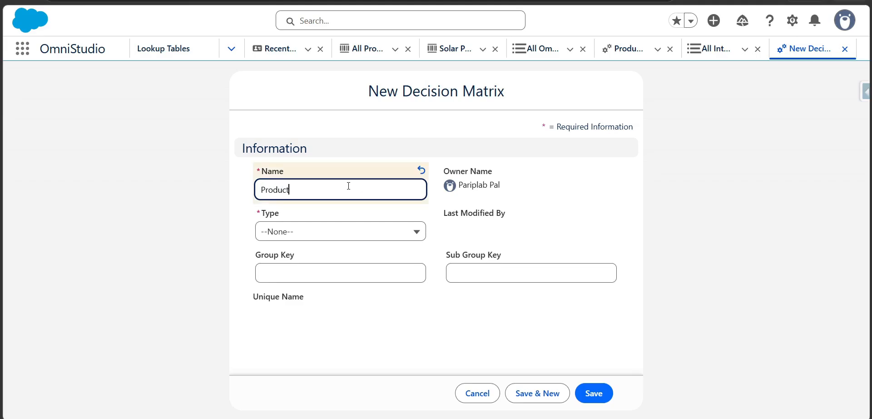
text(PriceCalculation)
text(DM)
click(373, 230)
click(352, 276)
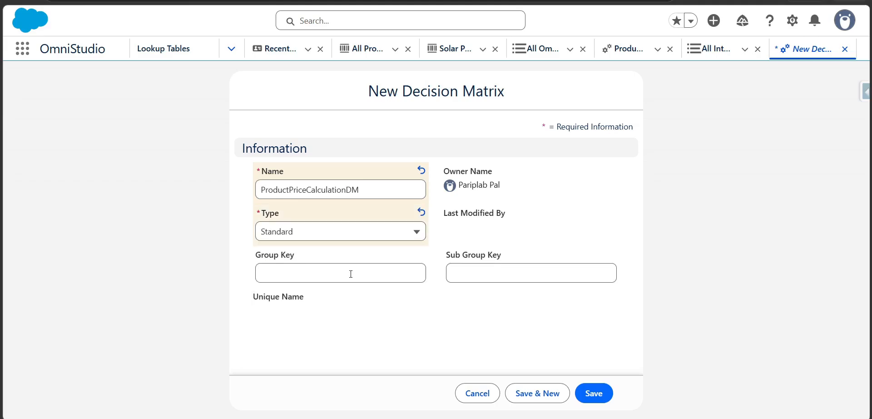
click(594, 394)
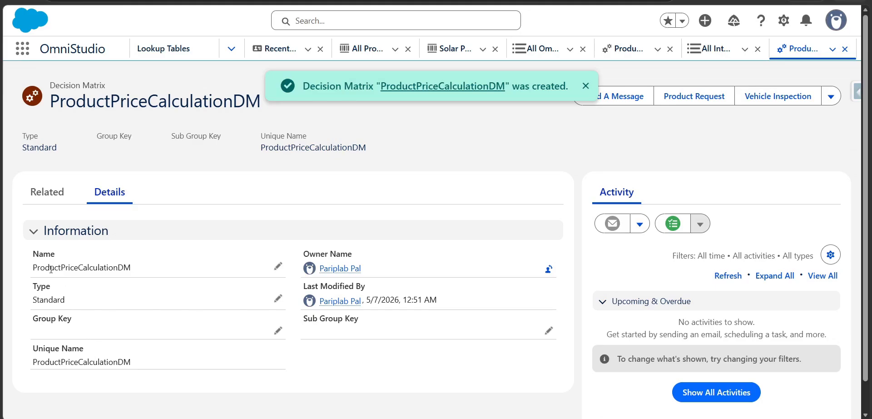
Check the decision matrix's name and unique name, and open its related version ProductPriceCalculationDM V1.
drag(34, 267, 160, 277)
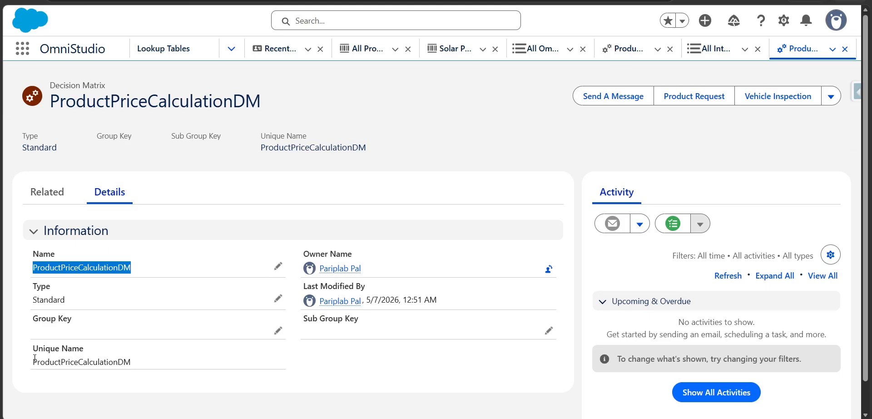
drag(31, 365, 138, 364)
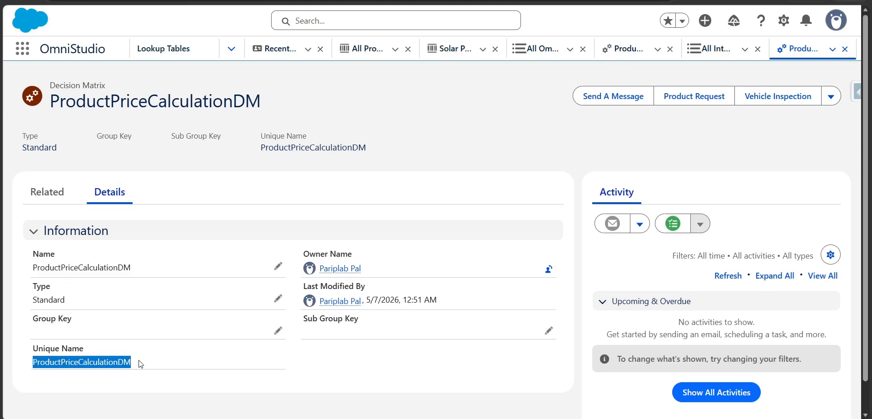
click(45, 181)
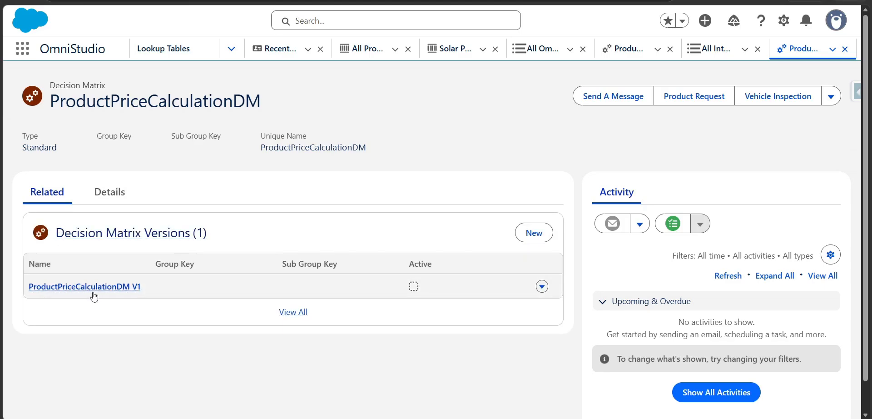
mouse_move(117, 295)
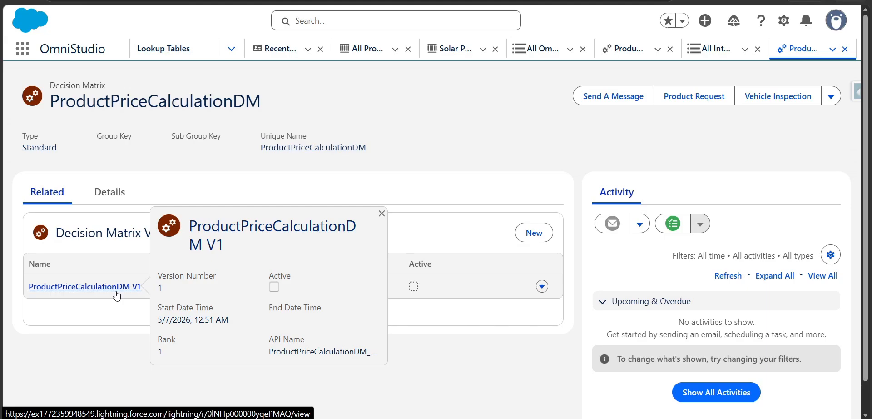
click(117, 295)
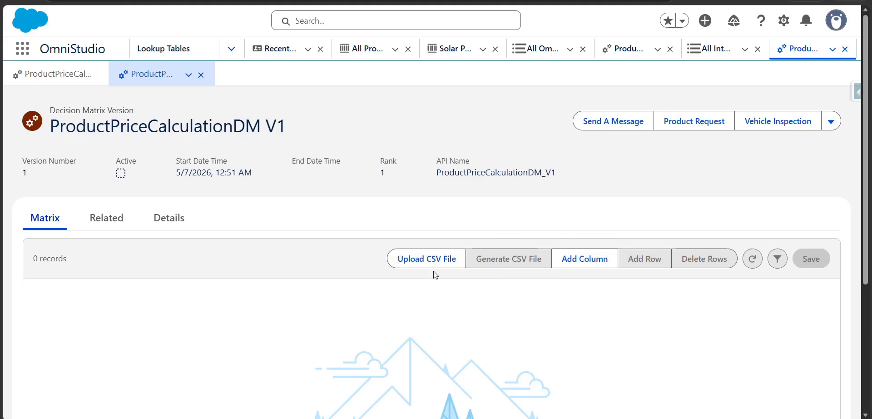
View the Add Column options for the matrix version and close them without adding a column.
click(576, 264)
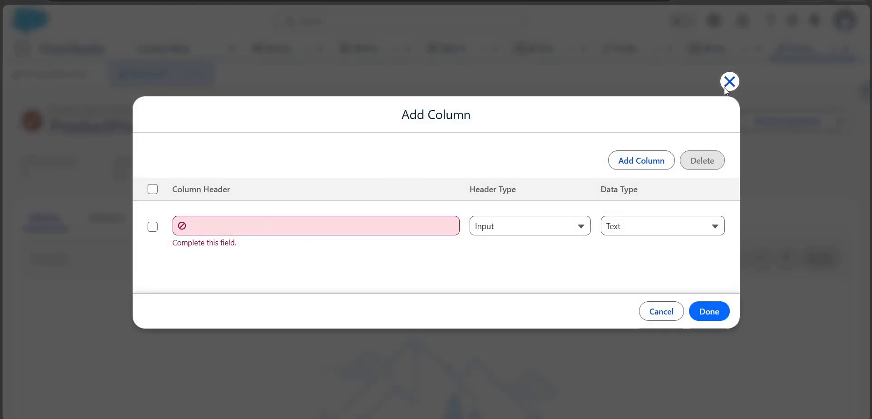
click(729, 82)
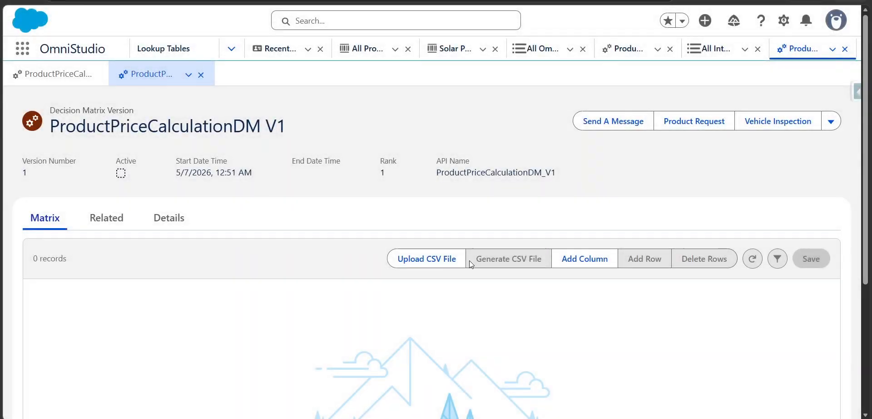
Try to upload the product_records Excel workbook from Downloads as the matrix version's CSV file.
click(409, 266)
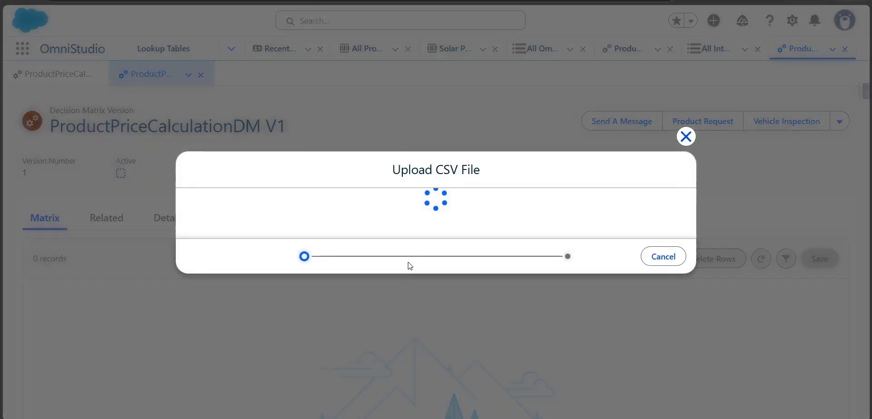
click(411, 214)
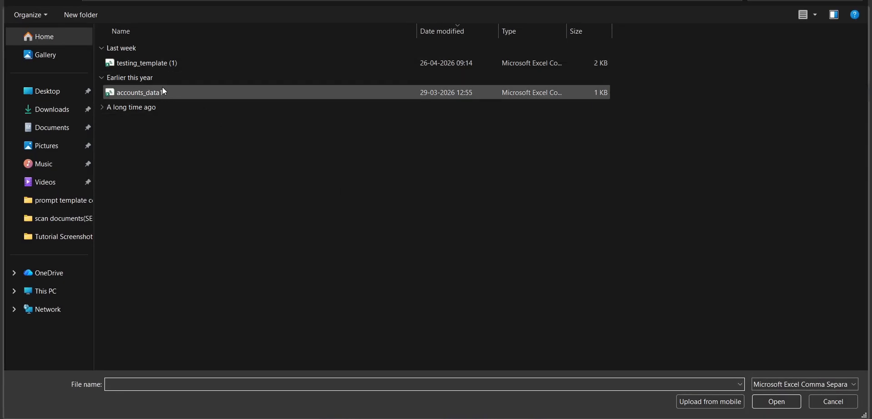
click(57, 117)
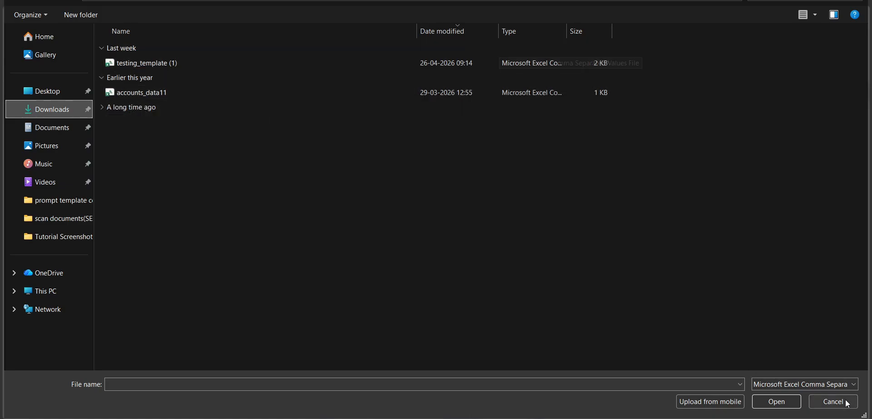
click(832, 385)
click(821, 402)
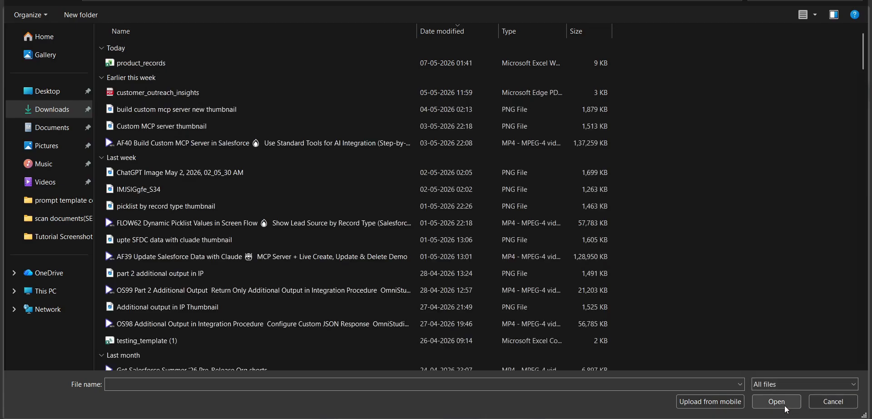
click(158, 68)
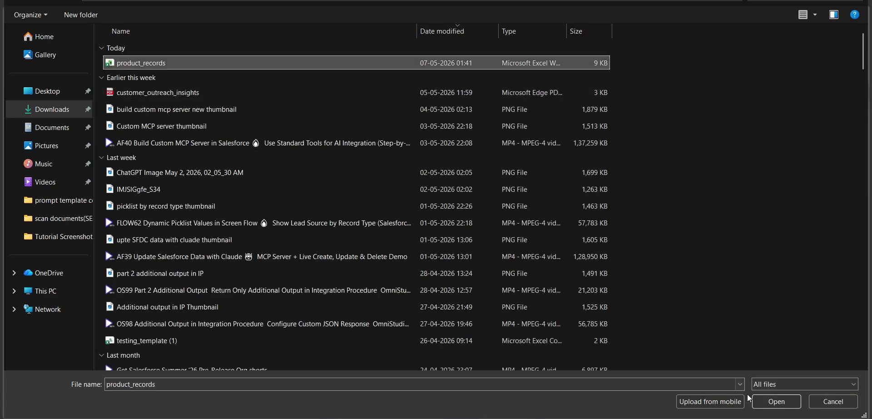
click(770, 402)
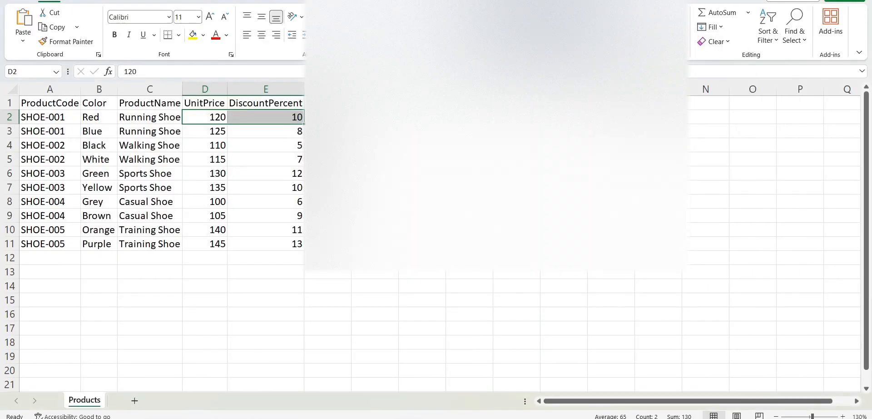
Switch to Excel and save the product workbook in Downloads as product_records_csv in CSV UTF-8 (Comma delimited) format.
click(18, 1)
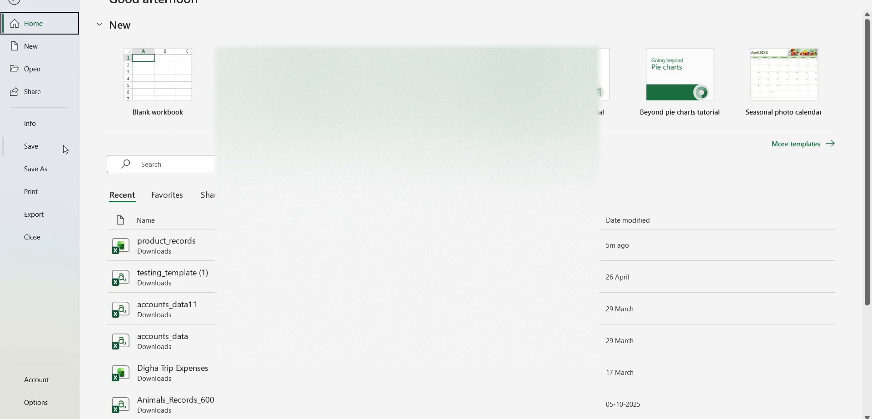
click(41, 166)
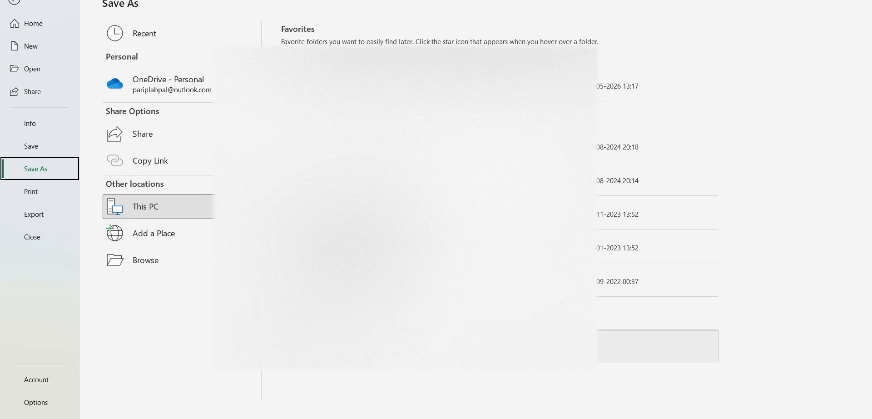
click(313, 83)
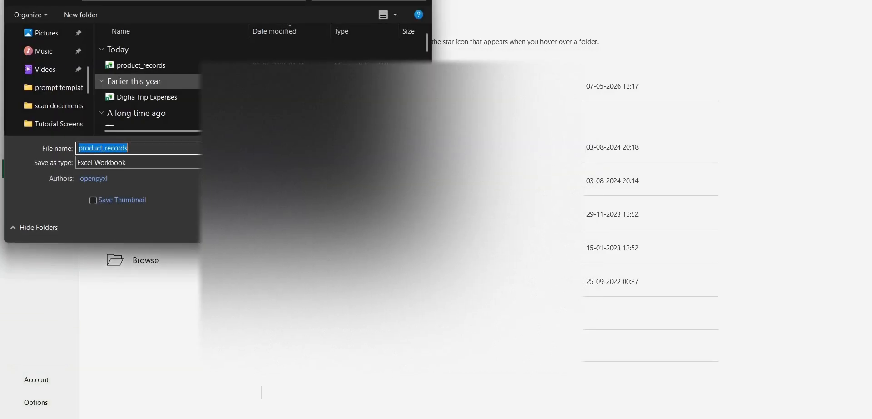
click(180, 150)
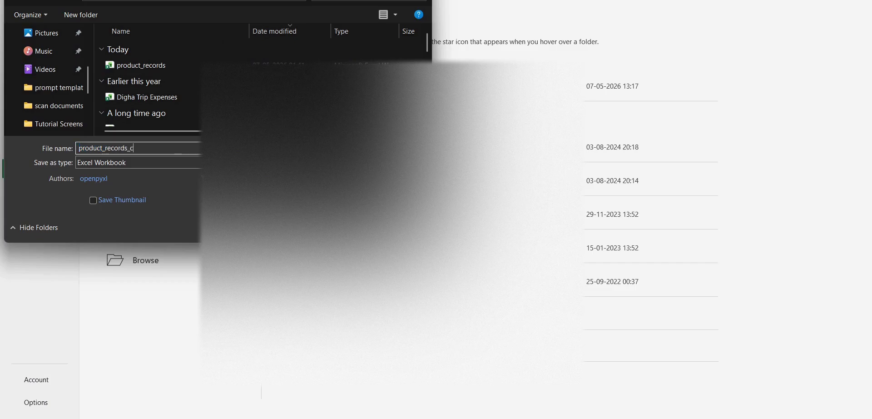
click(96, 163)
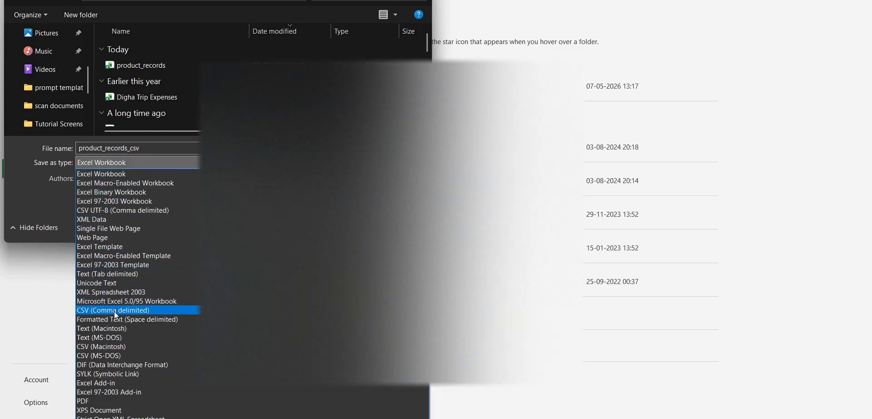
click(146, 214)
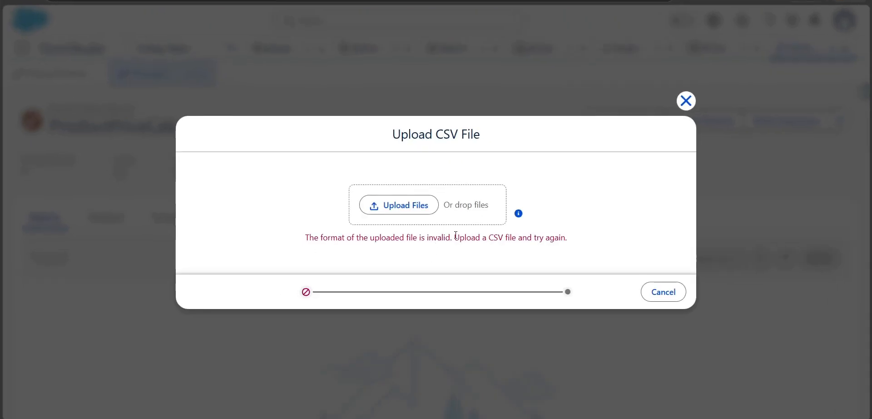
Back in Salesforce, choose product_records_csv for the CSV upload and continue to the column header mapping.
drag(455, 236, 585, 244)
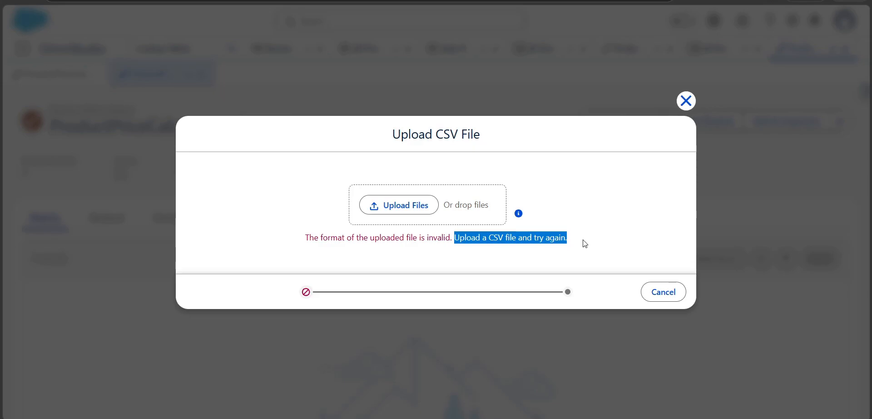
click(415, 214)
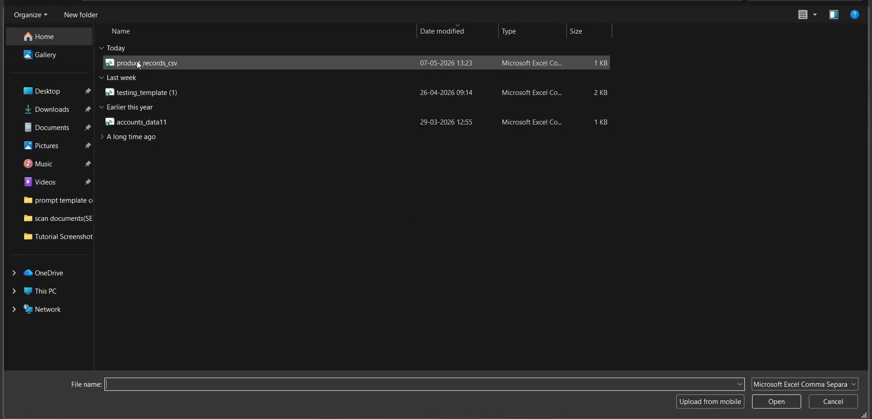
double_click(167, 65)
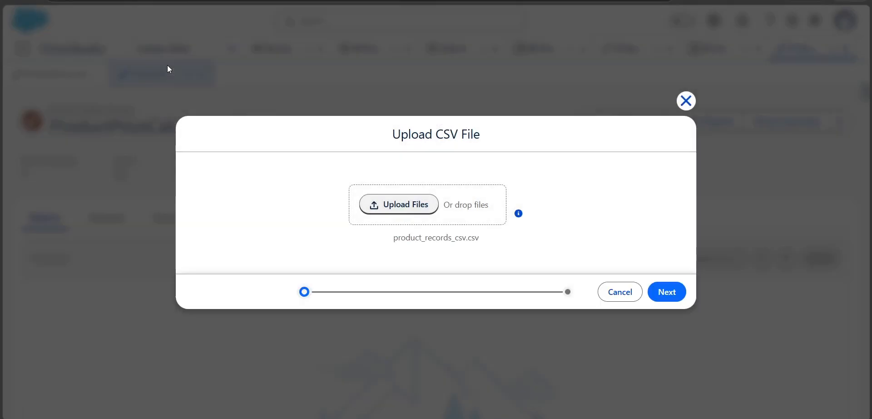
click(664, 298)
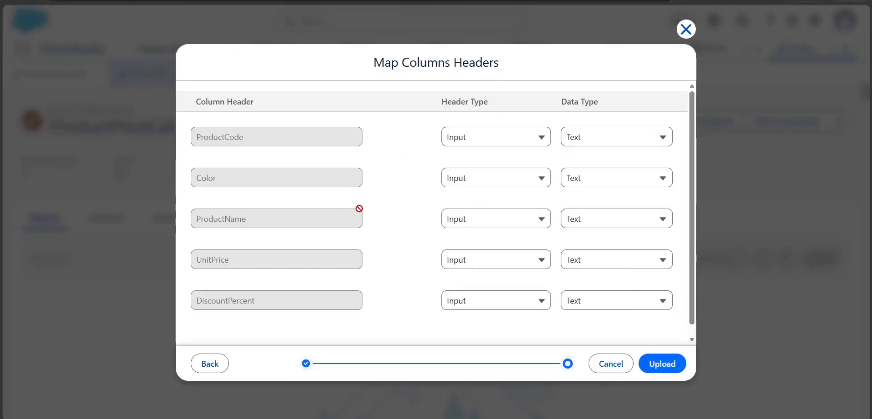
Compare the listed column headers with the Color, ProductName, UnitPrice and DiscountPercent headers in the Excel sheet.
scroll(372, 243, down, 1)
scroll(377, 254, up, 1)
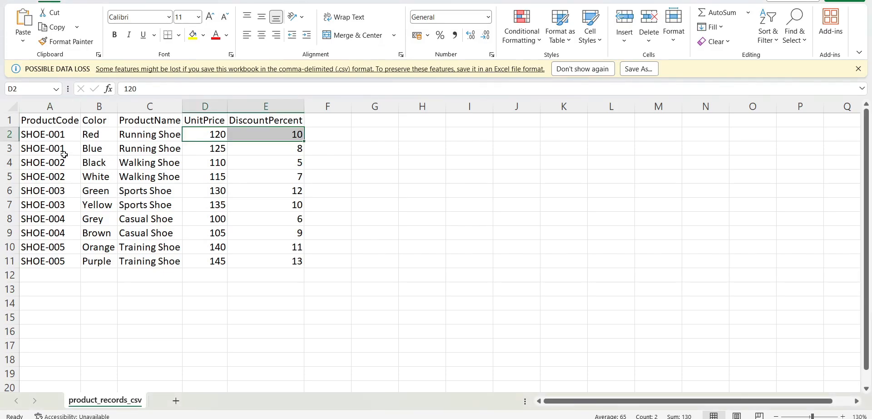
click(97, 119)
click(155, 119)
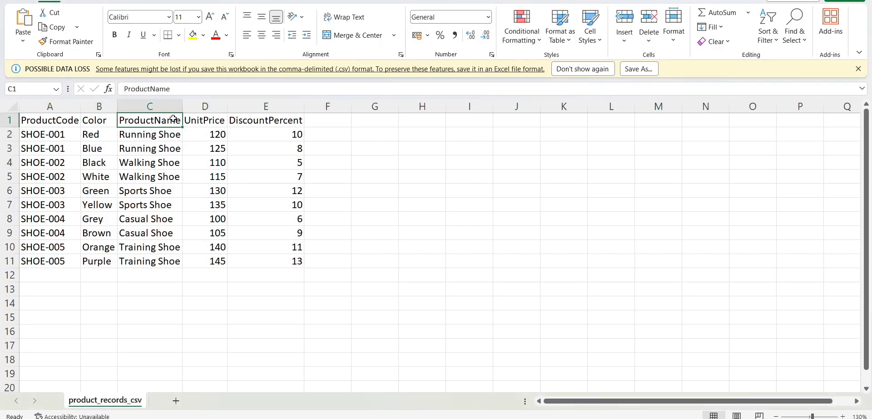
click(191, 120)
click(235, 123)
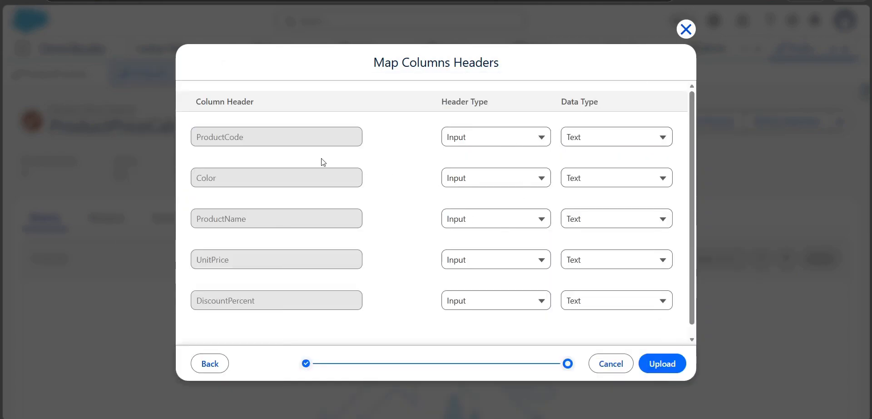
Back in the Salesforce column mapping, examine the header type and data type options for ProductCode and review the input columns.
click(493, 139)
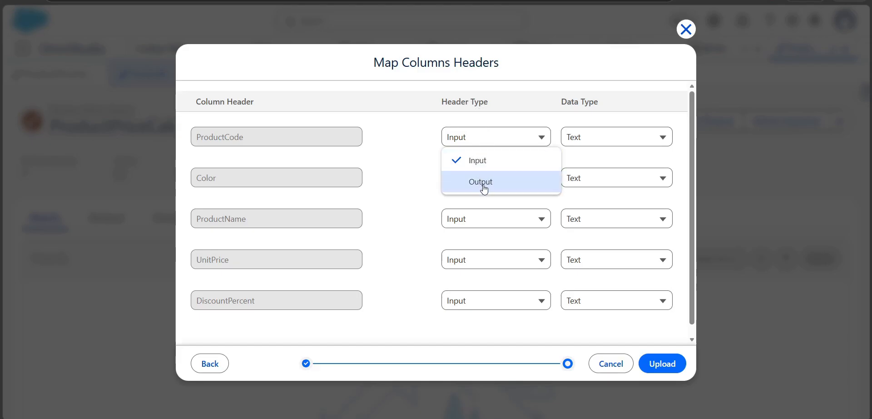
click(602, 136)
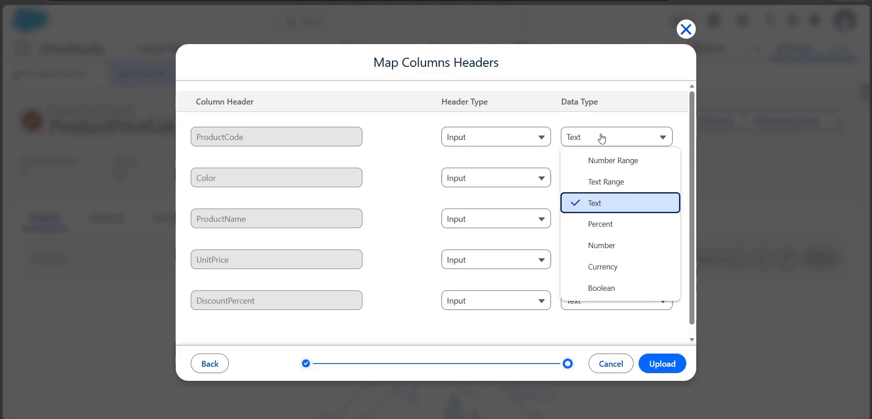
click(422, 198)
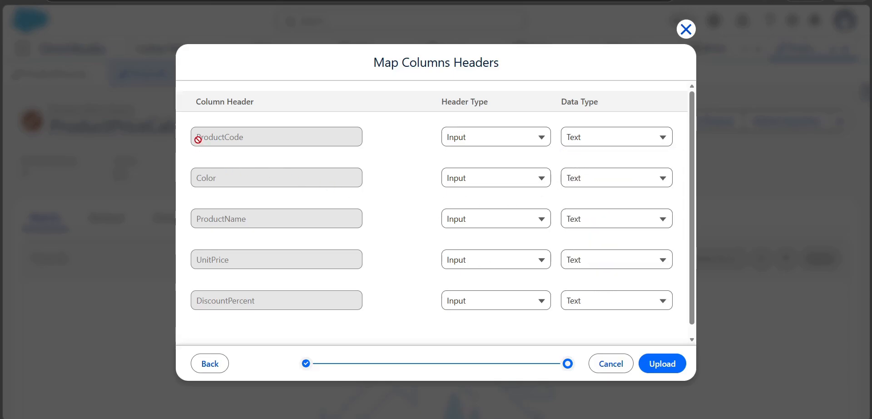
drag(198, 137, 256, 137)
drag(192, 219, 260, 220)
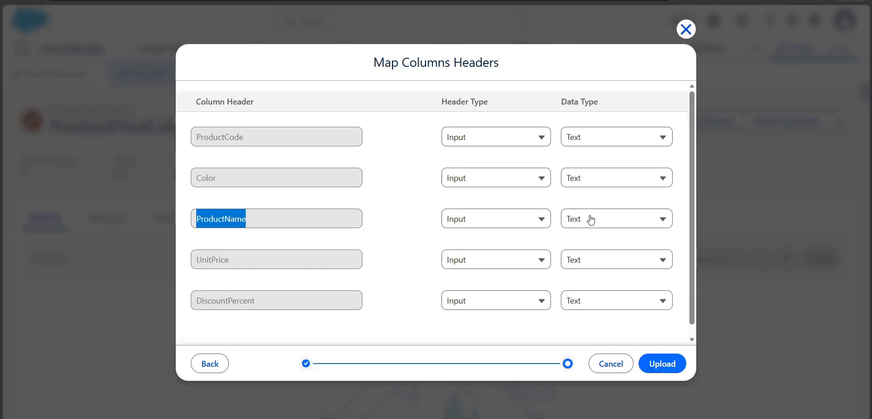
Set the header type of the UnitPrice and DiscountPercent columns to Output.
click(468, 259)
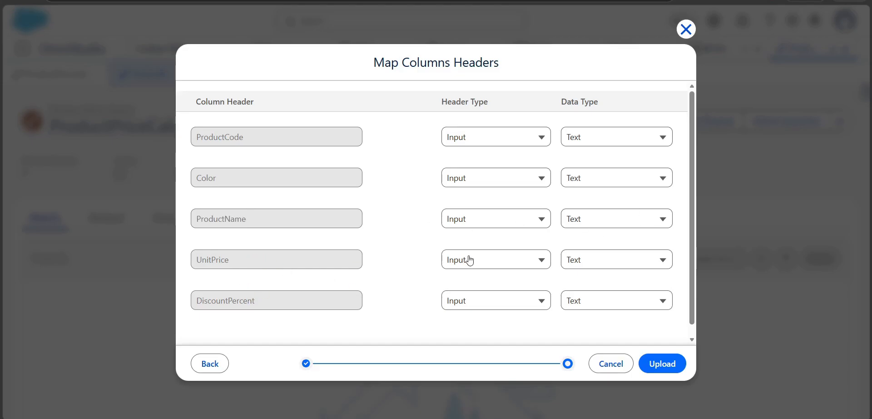
click(471, 305)
click(440, 298)
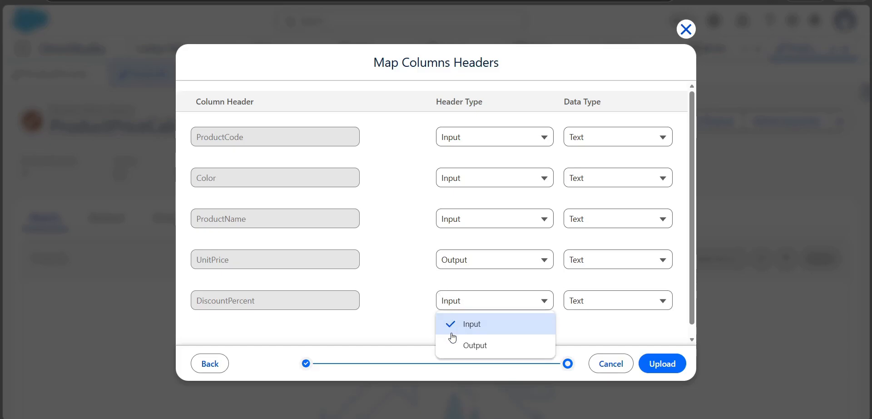
click(451, 346)
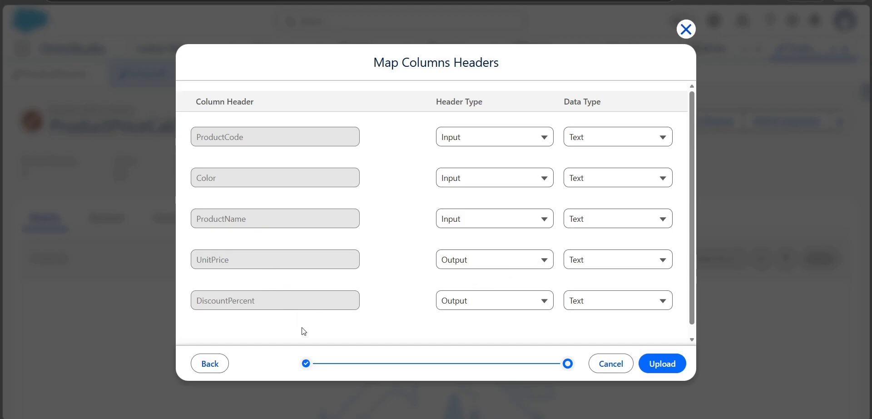
Set the data type of UnitPrice and DiscountPercent to Number, then upload the mapped CSV file and finish.
click(642, 263)
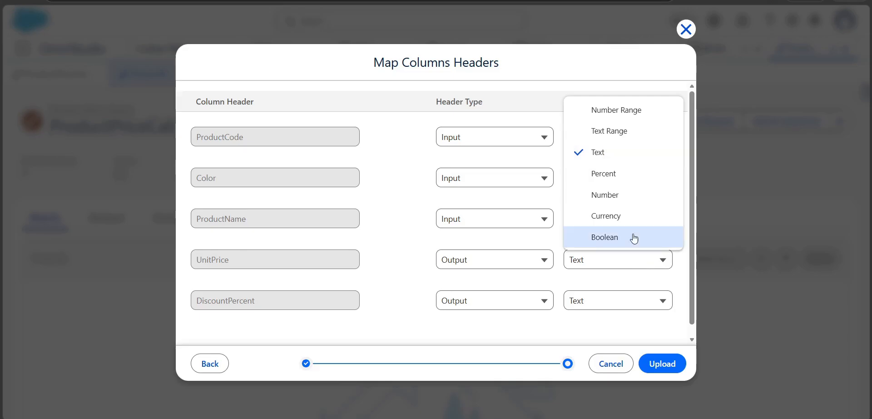
click(623, 203)
click(597, 301)
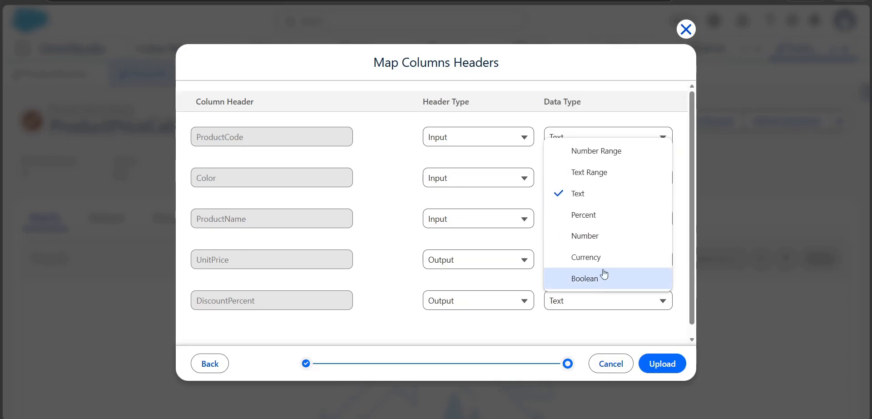
click(611, 238)
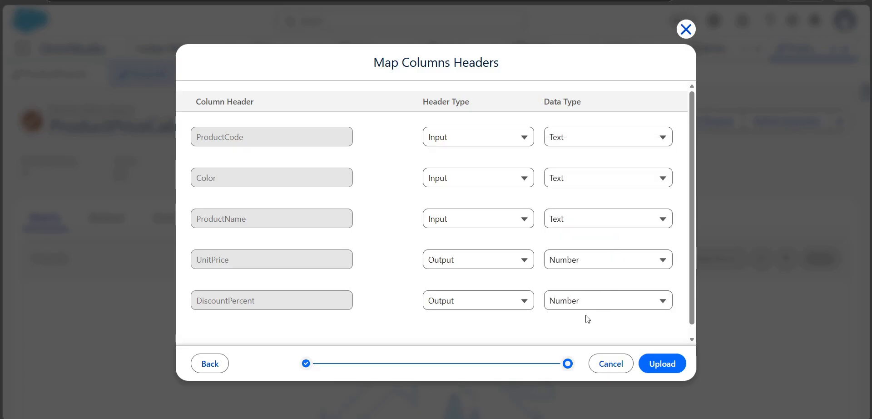
click(668, 365)
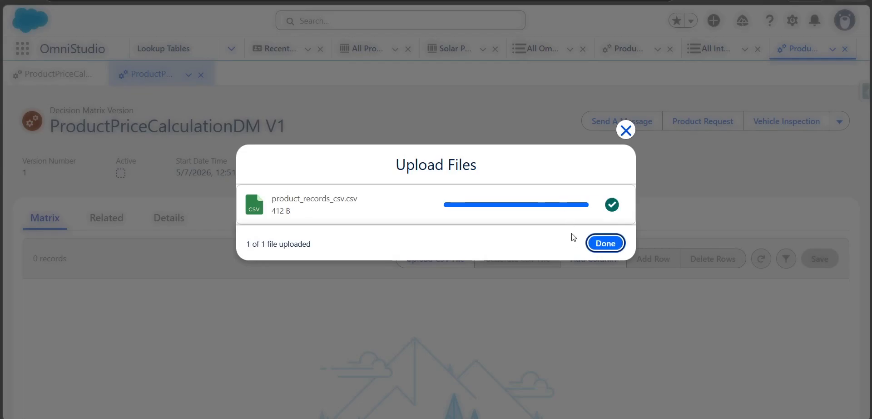
click(602, 245)
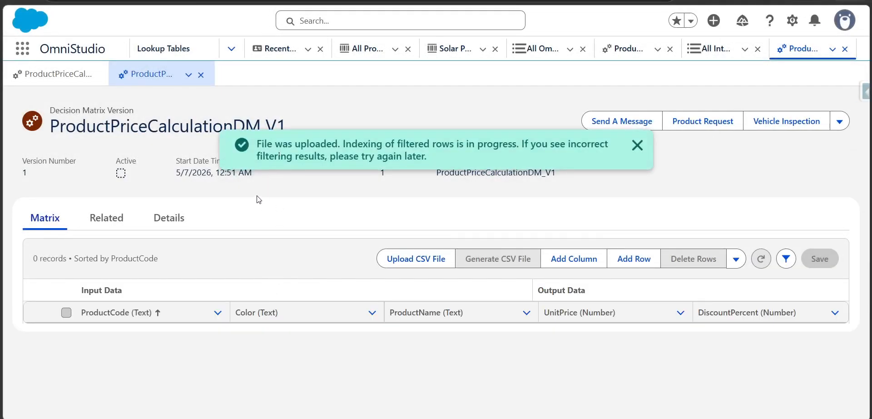
Check the matrix version's related files for the uploaded CSV, then return to the matrix and reload the page.
click(122, 219)
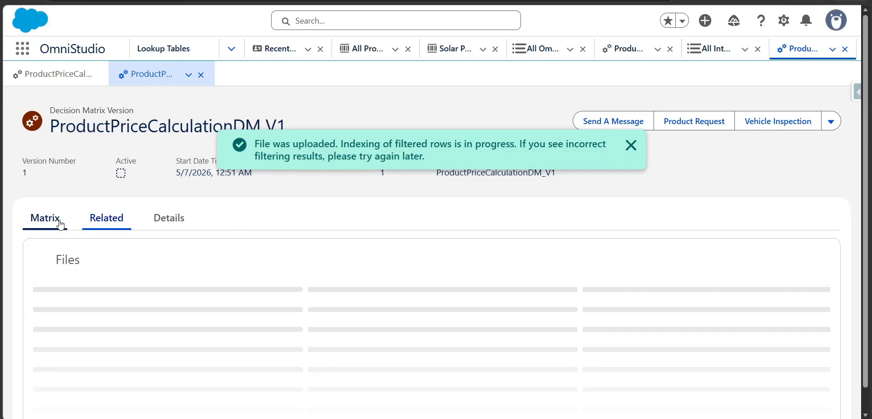
click(60, 222)
click(112, 223)
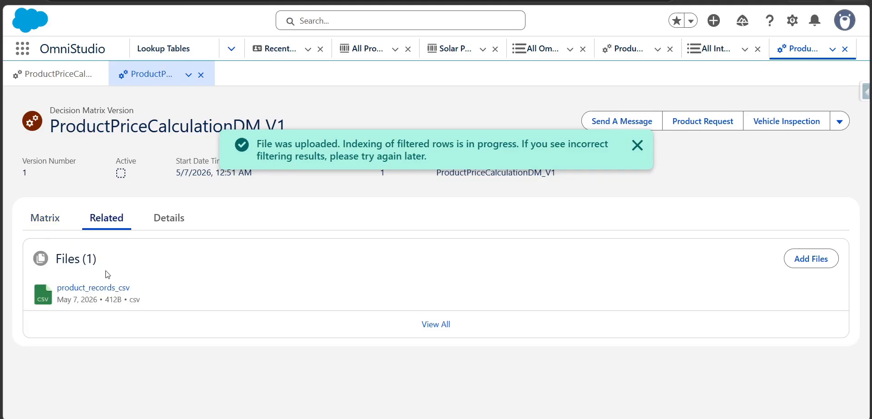
click(45, 219)
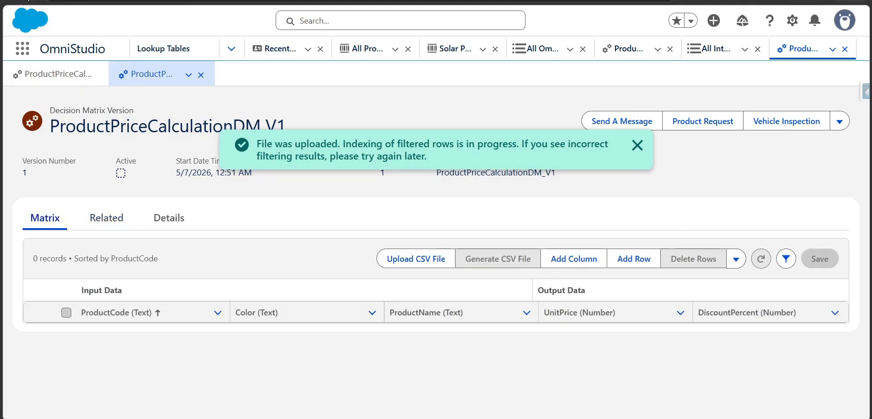
click(29, 0)
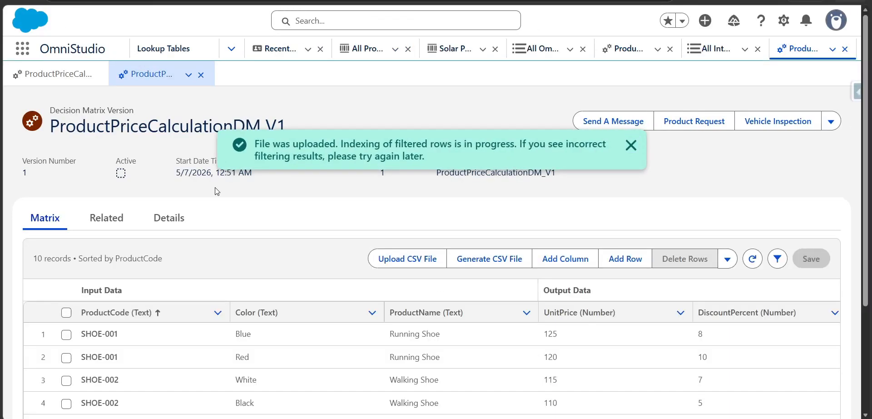
Review the uploaded matrix rows, dismiss the upload notification, and mark ProductPriceCalculationDM V1 as Active in its edit form.
scroll(202, 312, down, 3)
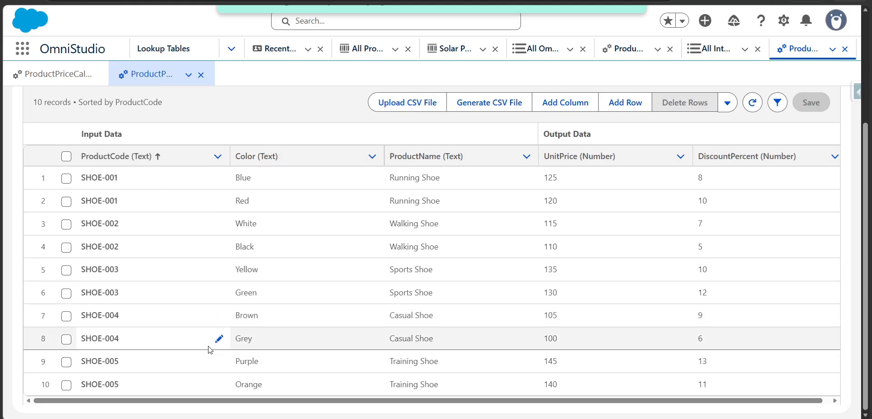
scroll(113, 261, up, 2)
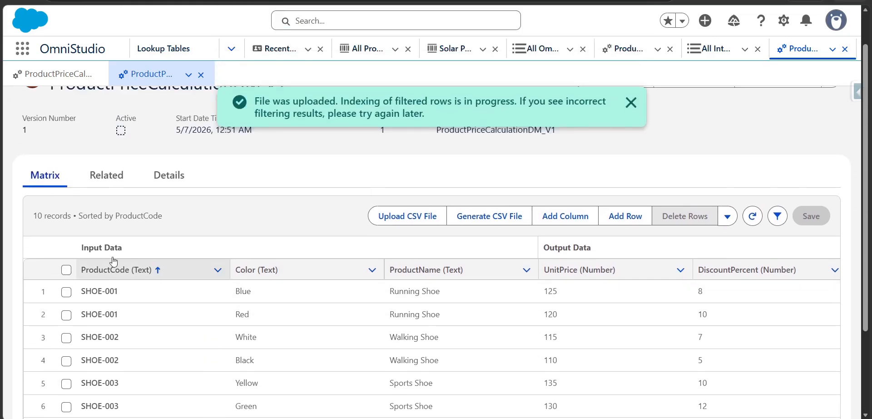
click(631, 102)
scroll(131, 191, up, 1)
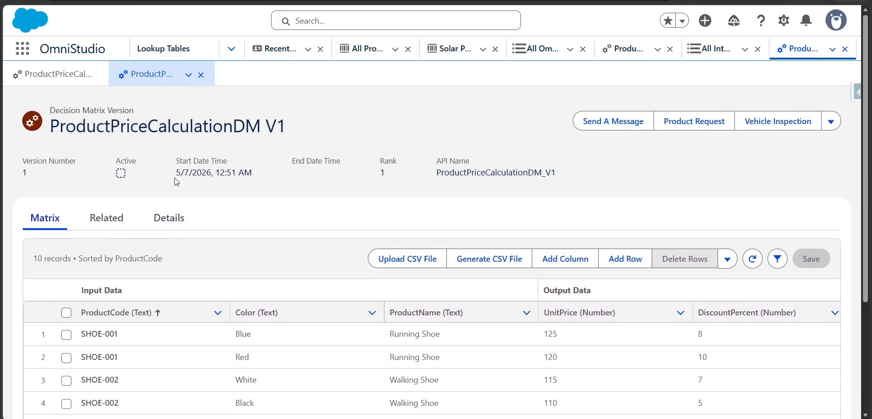
click(831, 121)
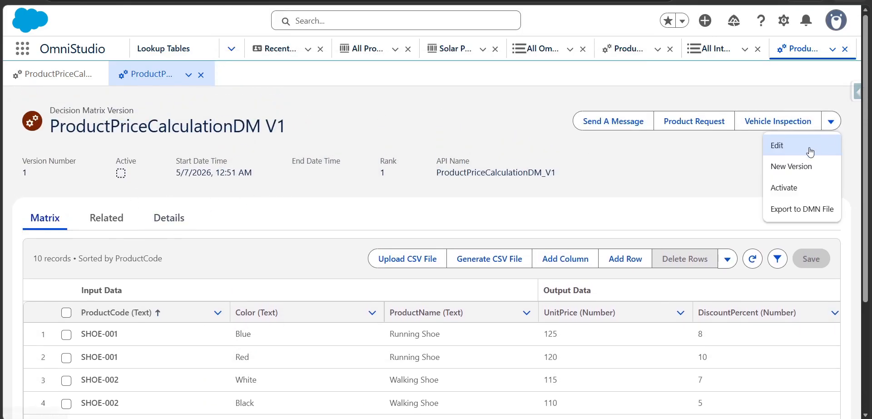
click(750, 144)
scroll(500, 275, down, 1)
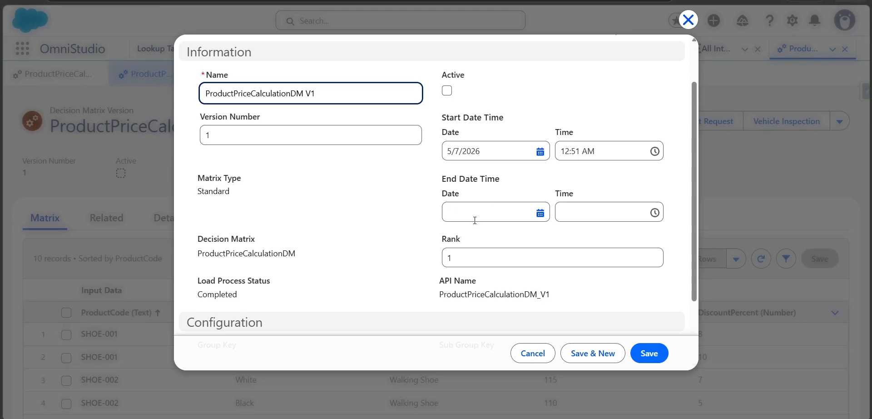
click(447, 92)
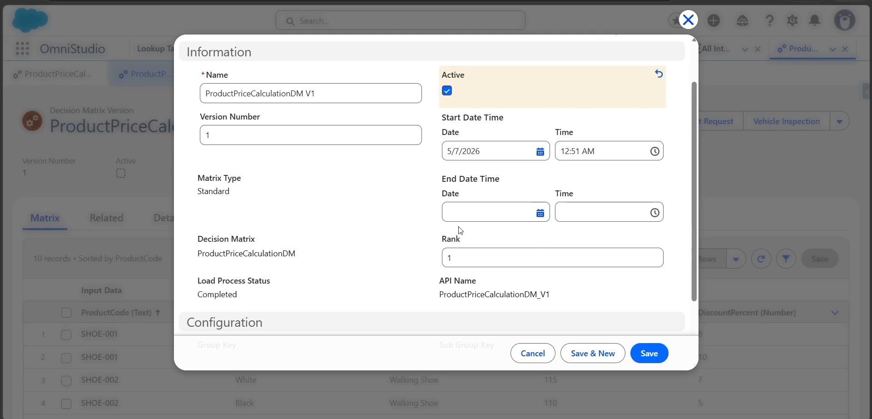
Set the matrix version's start date to 5/6/2026, save the version, and review the saved record.
click(478, 152)
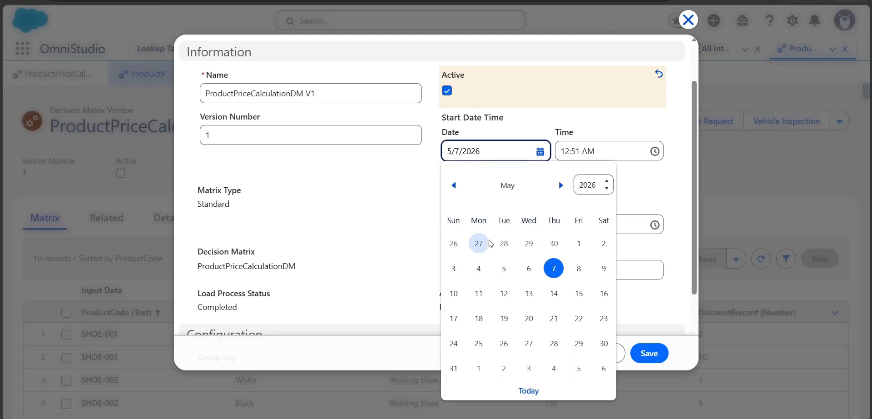
click(529, 268)
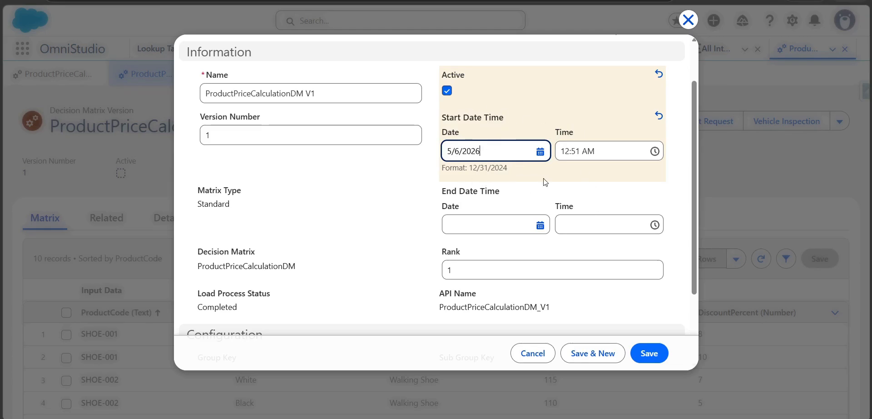
scroll(594, 298, down, 2)
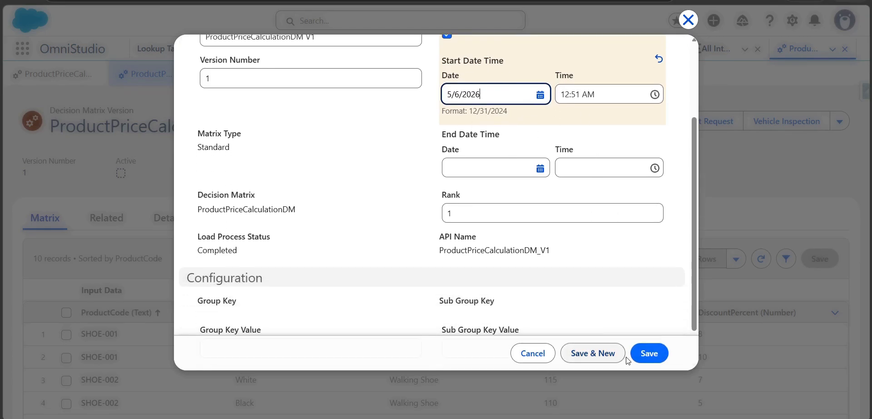
click(648, 354)
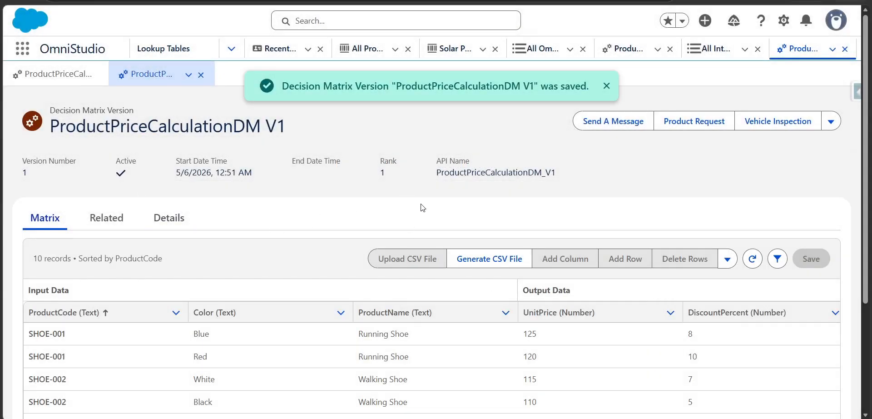
scroll(215, 236, down, 3)
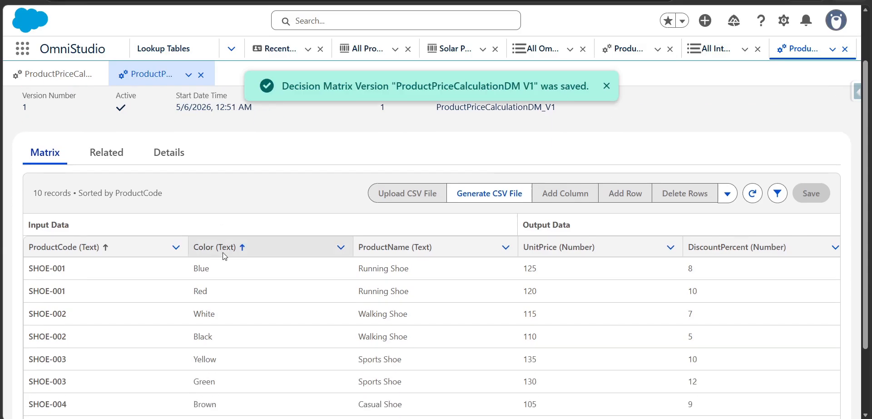
scroll(145, 195, up, 2)
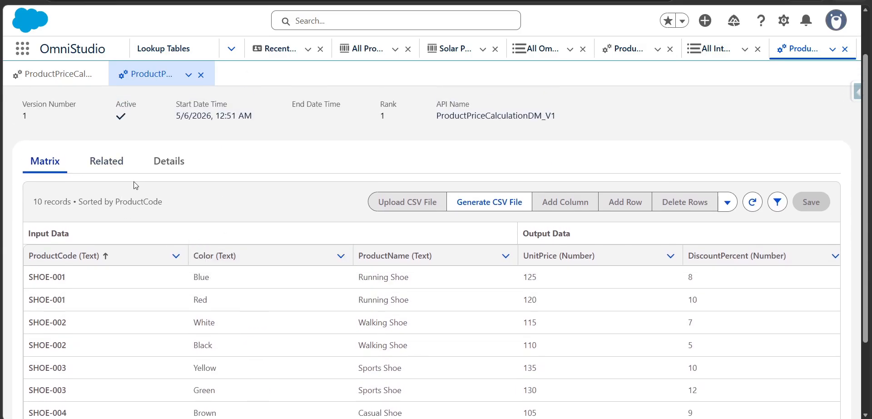
scroll(133, 181, up, 1)
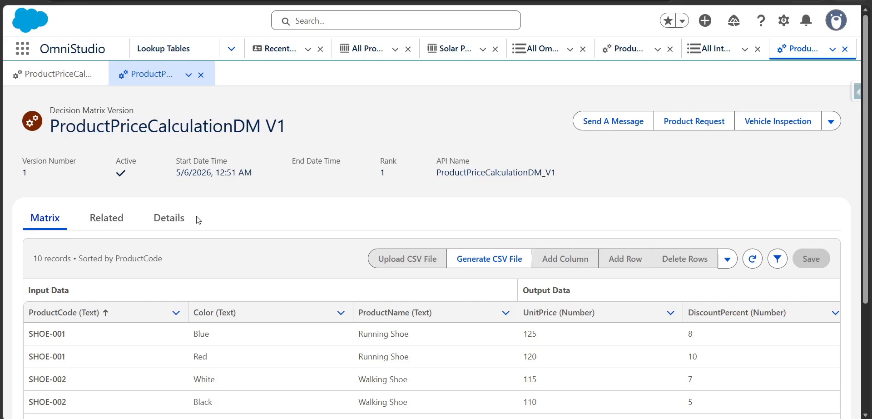
From the Integration Procedures list, start a new integration procedure named "Invoke DM from IP multiple inputs demo".
scroll(200, 213, down, 1)
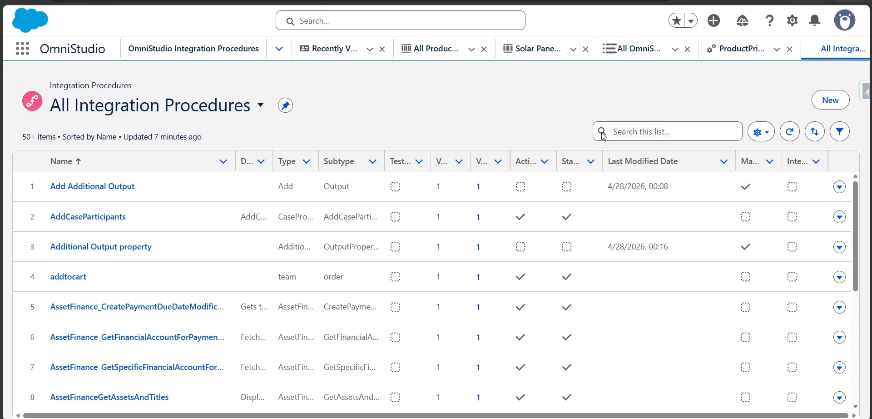
click(824, 105)
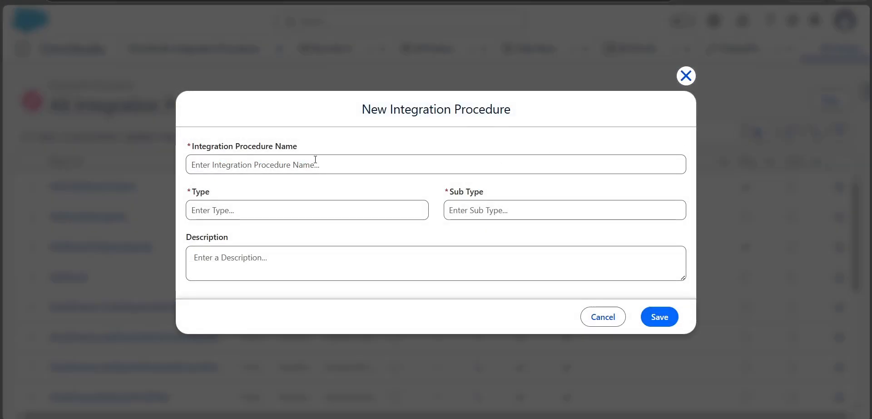
click(316, 159)
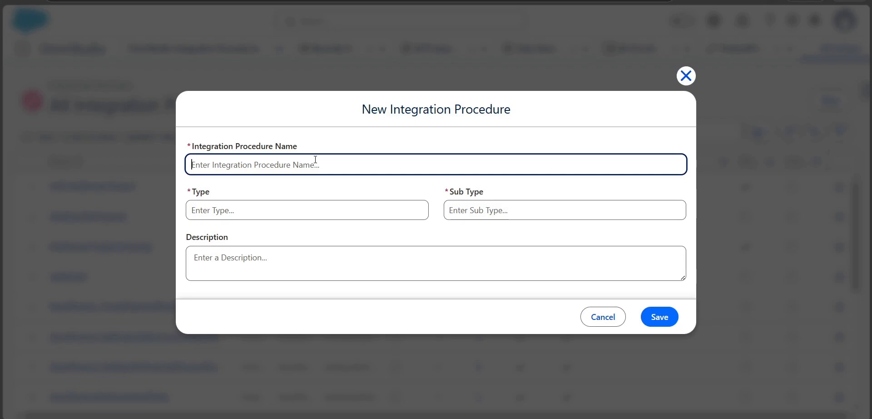
text(Invoke)
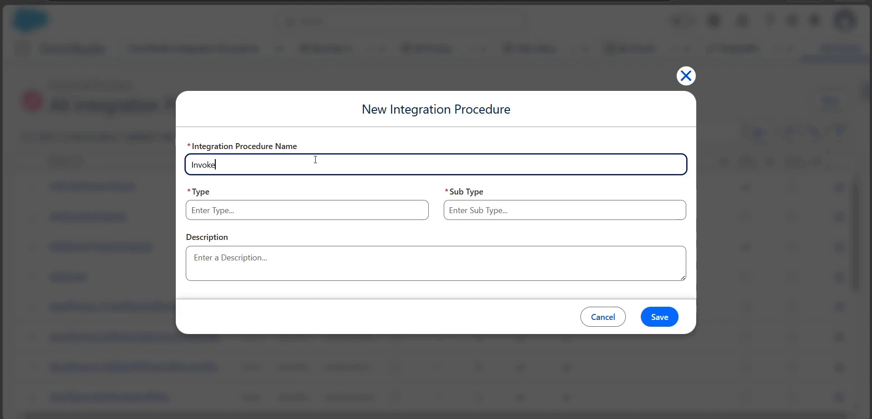
text( DM from U)
text(IP)
key(End)
text(multiple inpu)
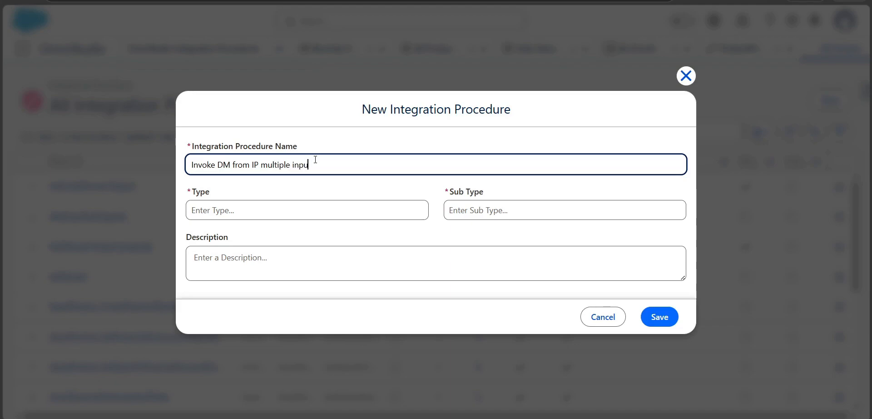
text(ts demo)
Set the integration procedure's type to InvokeDM and sub type to IPMultiIn, and save it.
click(304, 217)
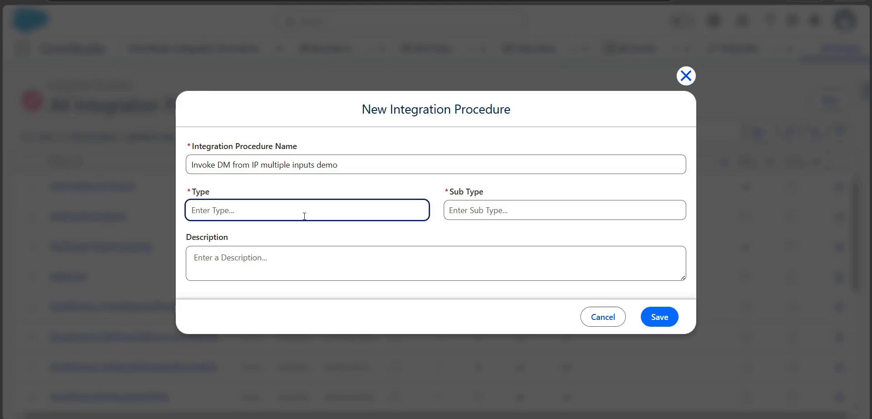
text(Invoke)
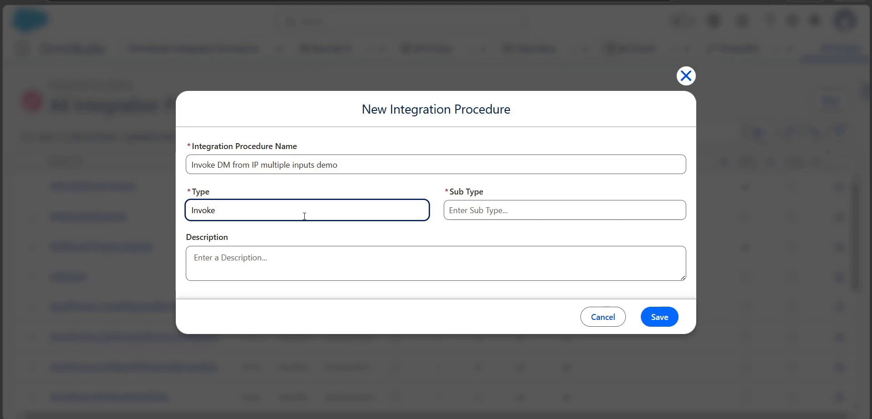
text(DM)
key(Tab)
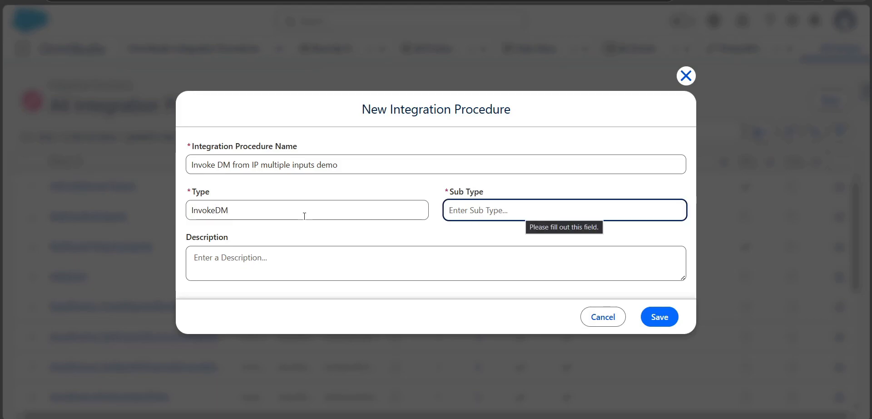
text(IPMulti)
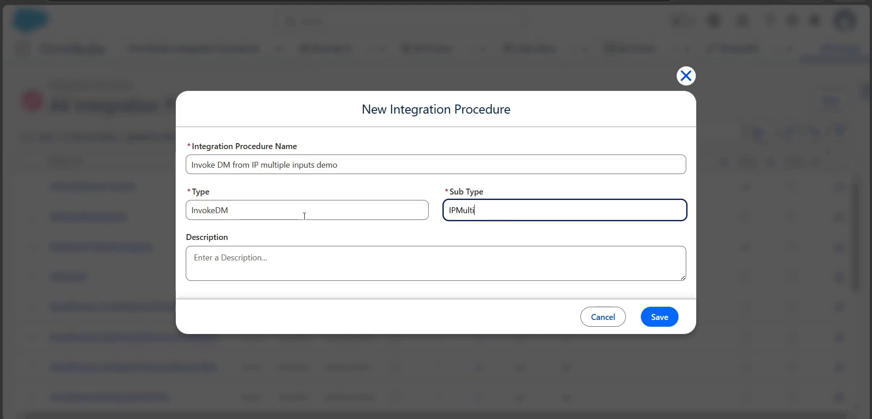
text(Inputs)
click(656, 315)
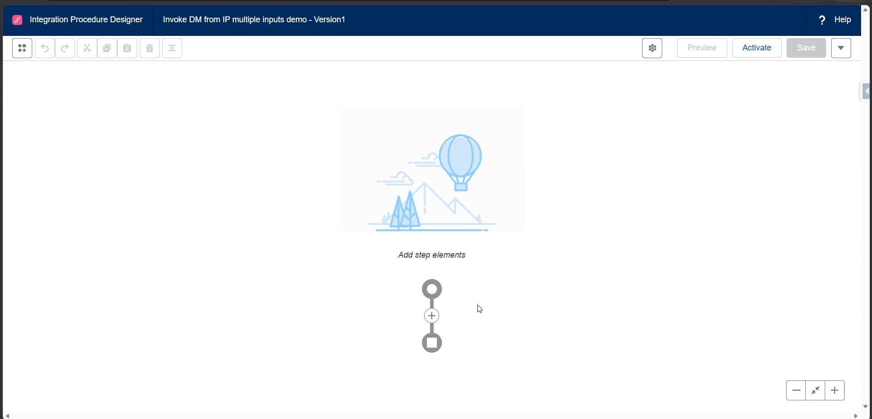
Add a Decision Matrix action to the empty integration procedure and dismiss the reopened element picker.
click(431, 315)
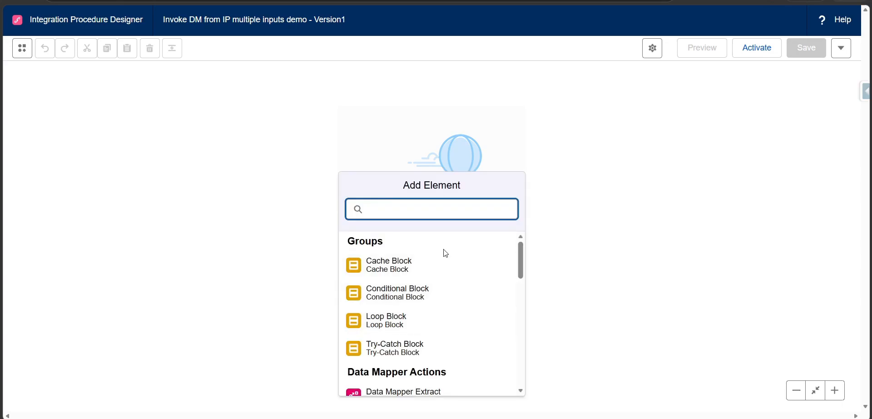
scroll(447, 251, down, 2)
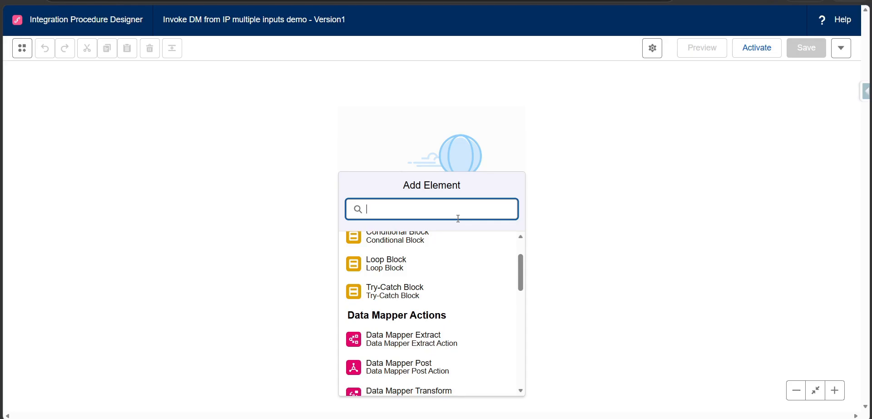
text(deci)
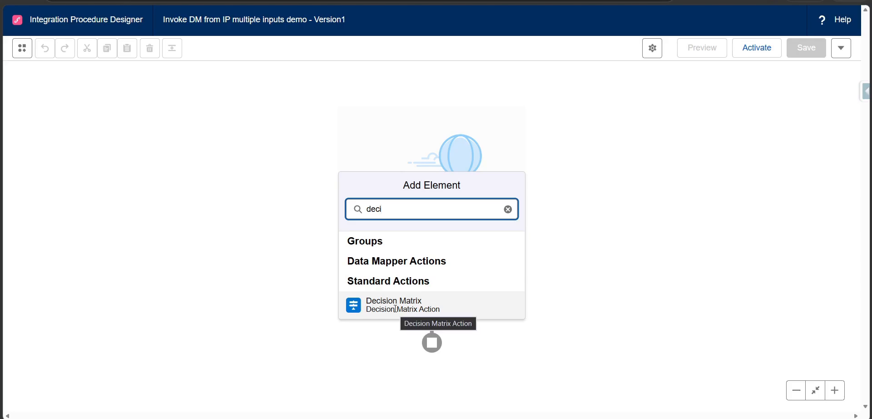
click(438, 306)
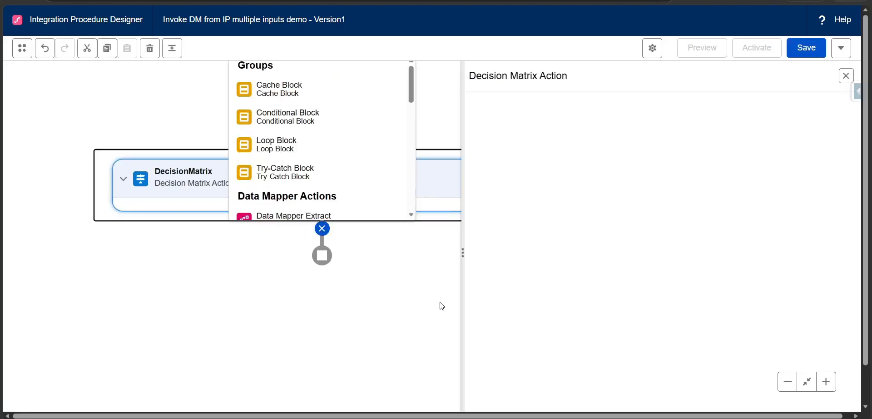
click(432, 107)
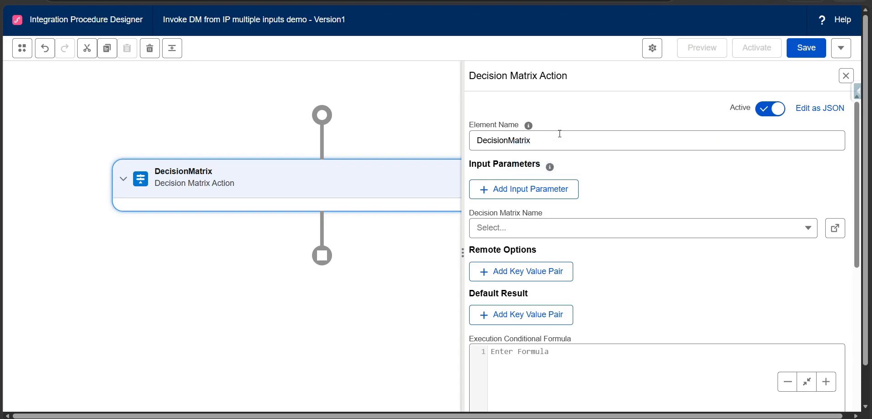
Rename the Decision Matrix action element to InvokeDecisionMatrixMultiInputs.
click(495, 141)
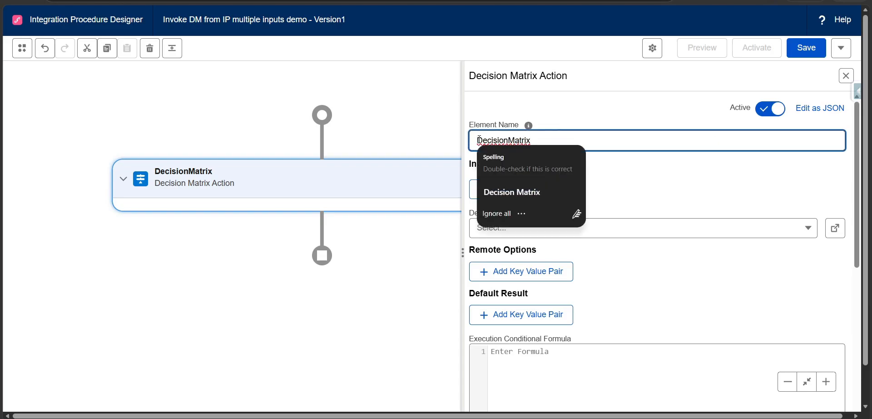
text(InvokeDecision)
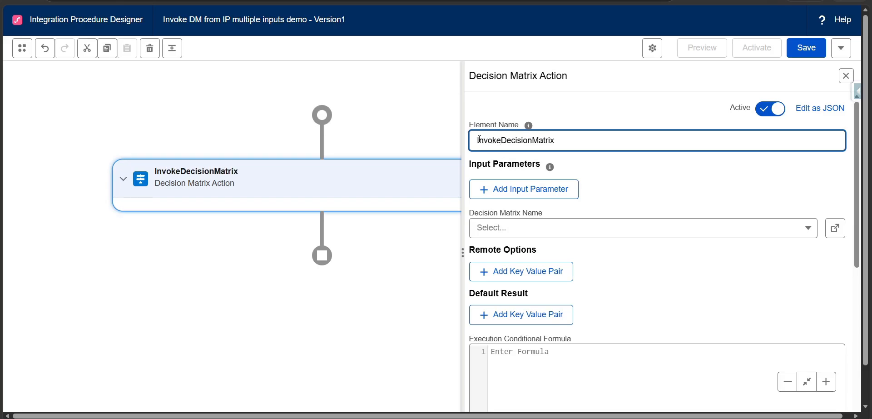
text(MatrixMultiInp)
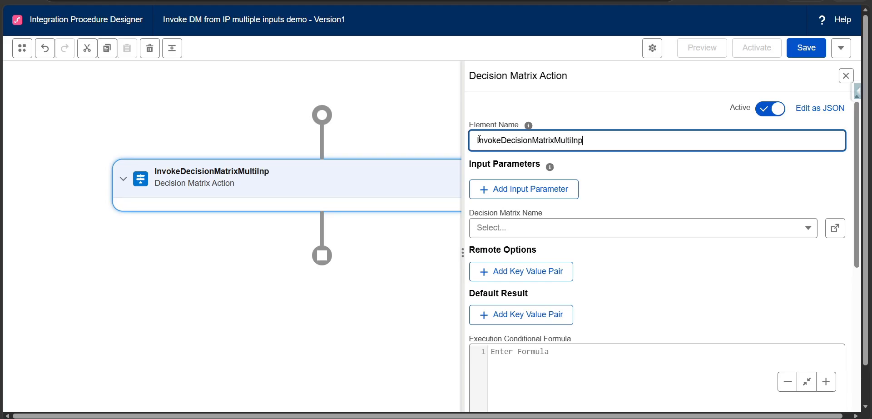
text(uts)
Set the action's decision matrix to ProductPriceCalculationDM, checking its name in the matrix record, and add an empty input parameter row.
click(561, 233)
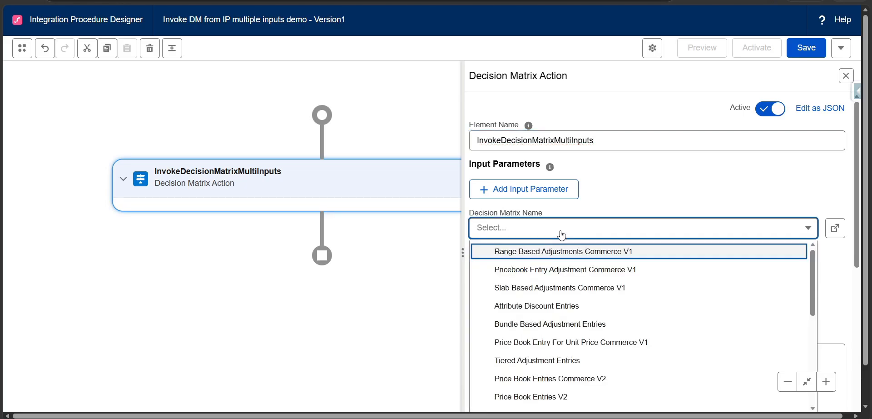
scroll(570, 318, down, 10)
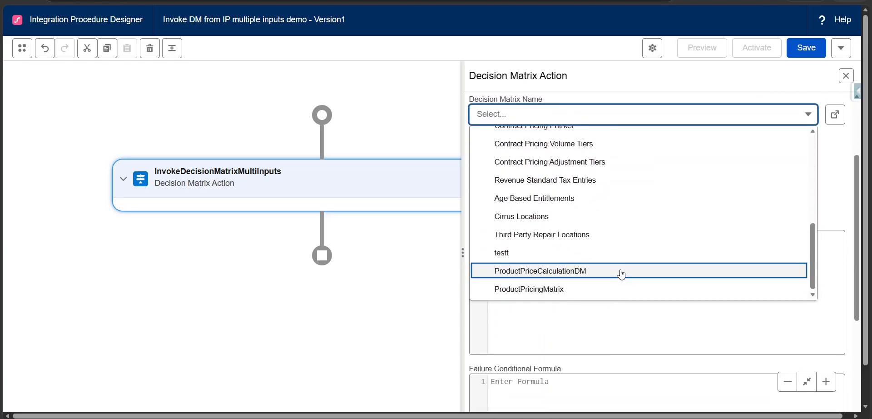
click(94, 1)
scroll(71, 97, up, 2)
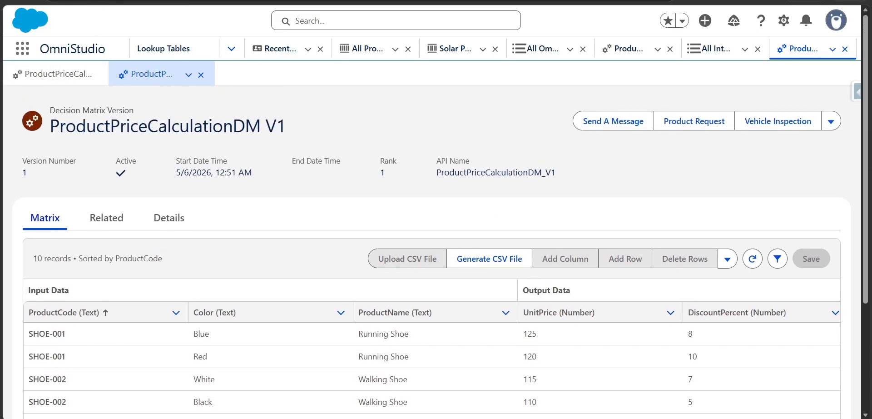
key(ctrl+Tab)
click(320, 2)
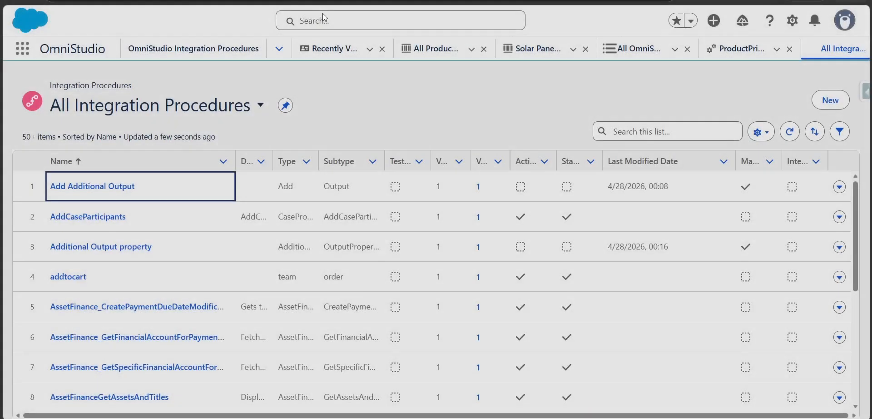
click(336, 1)
click(533, 117)
scroll(566, 251, down, 6)
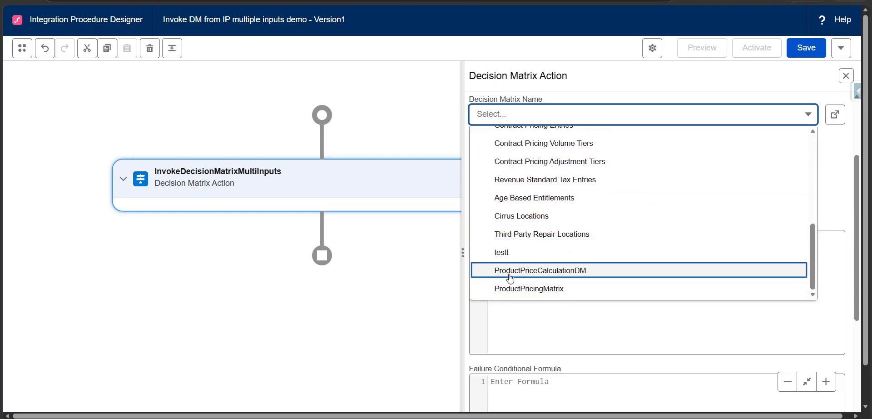
click(568, 272)
scroll(639, 189, up, 3)
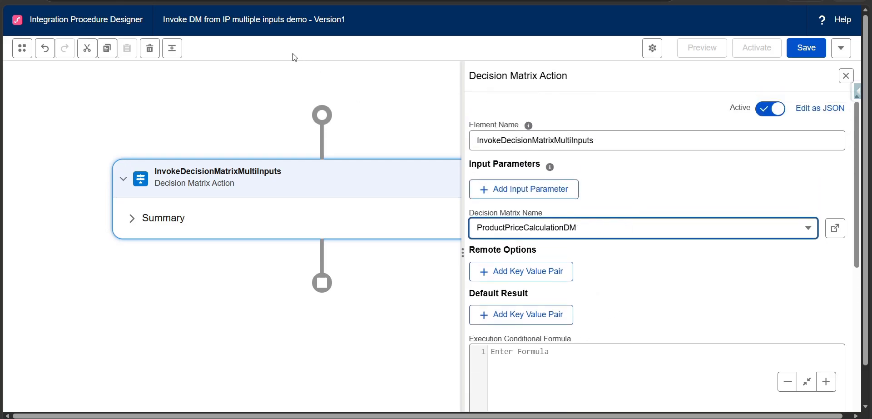
click(563, 200)
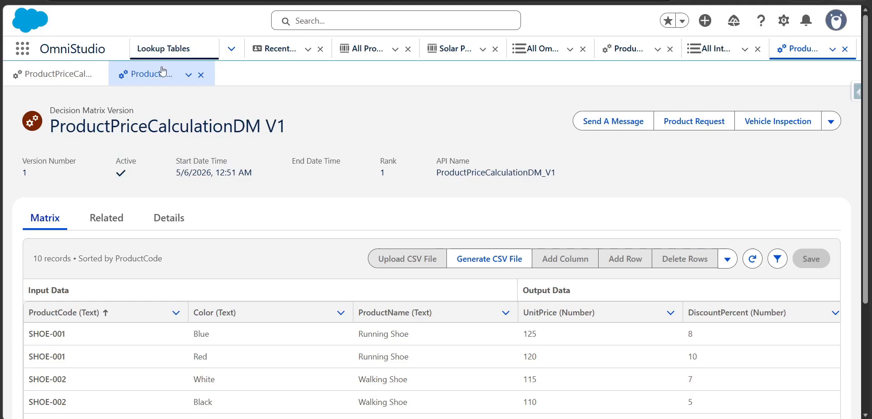
Examine the input and output data columns of the ProductPriceCalculationDM V1 matrix.
scroll(30, 175, down, 3)
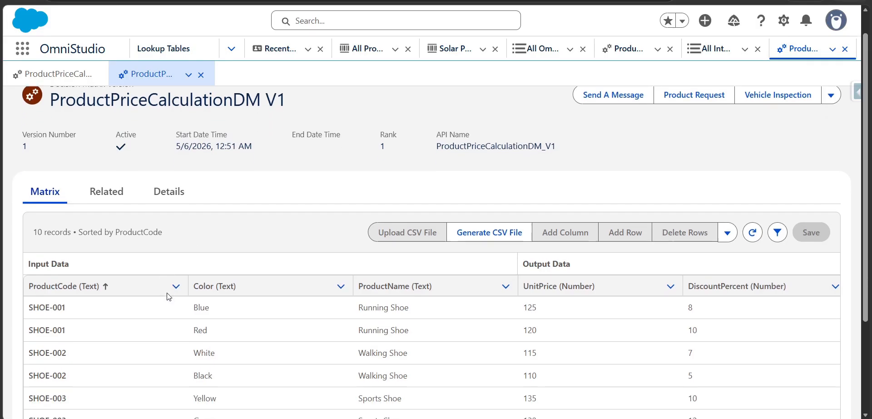
drag(30, 176, 74, 181)
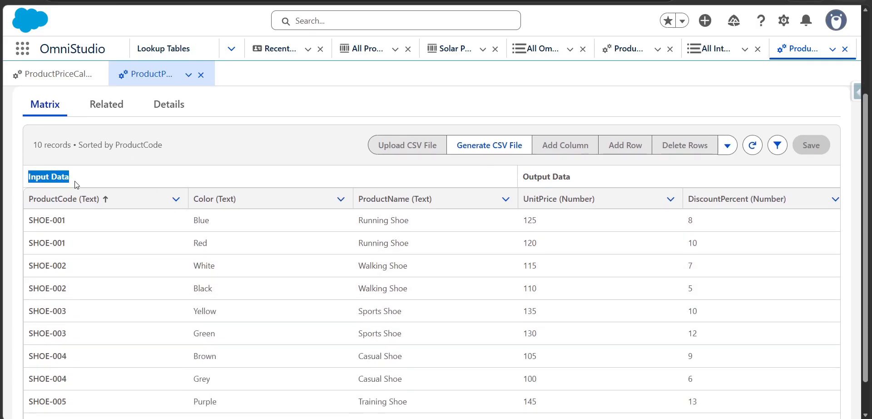
drag(523, 176, 573, 181)
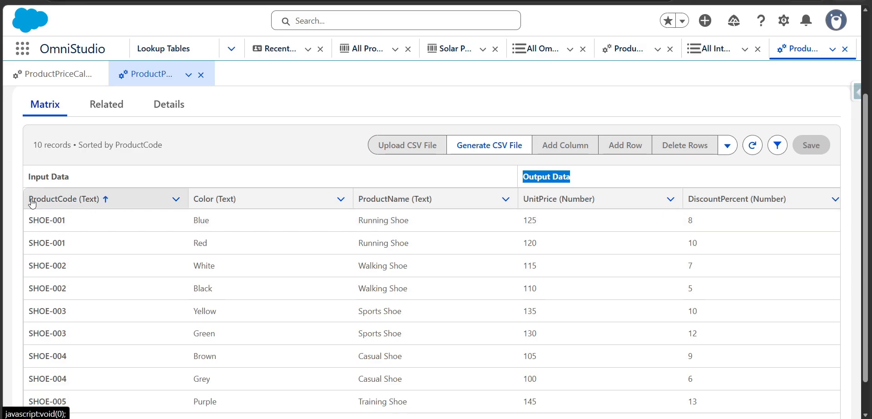
drag(29, 196, 55, 198)
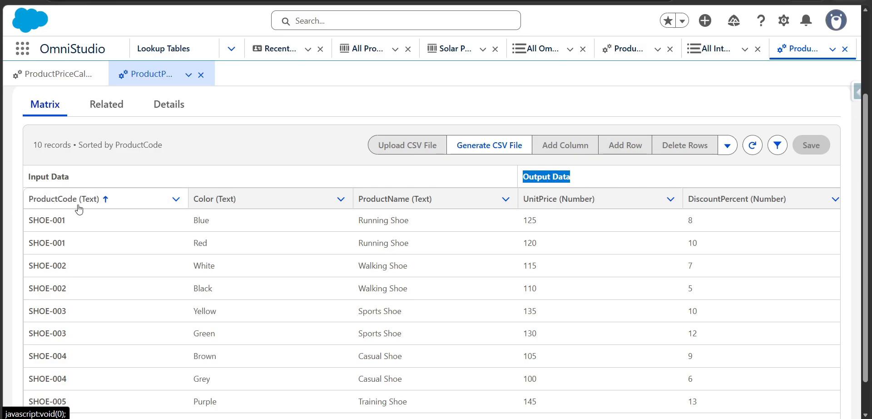
click(138, 202)
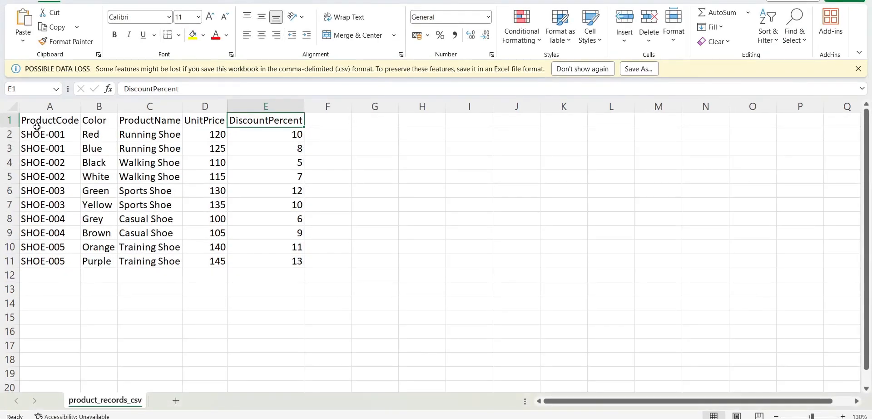
Copy the ProductCode header text from the product_records_csv sheet in Excel.
click(54, 120)
key(ctrl+Down)
ctrl+double_click(54, 120)
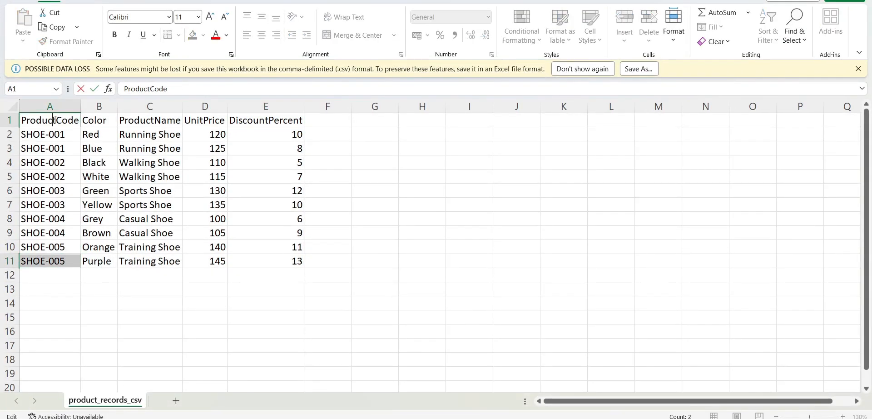
key(ctrl+a)
key(ctrl+c)
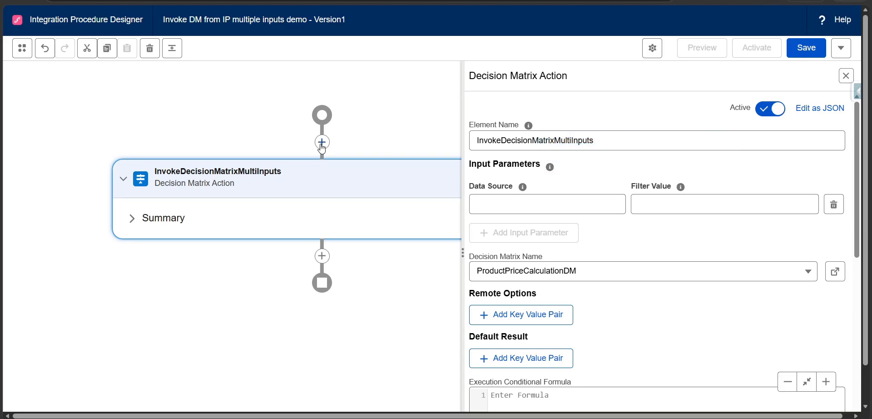
Add a Set Values action before the InvokeDecisionMatrixMultiInputs element in the integration procedure.
click(321, 142)
text(setva)
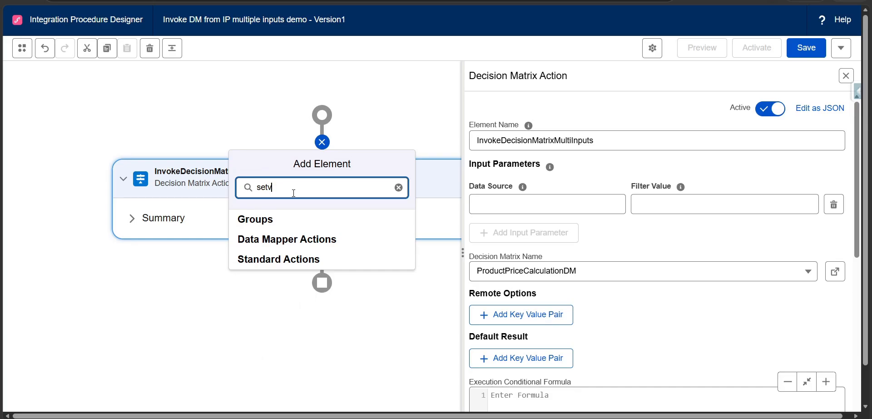
key(BackSpace)
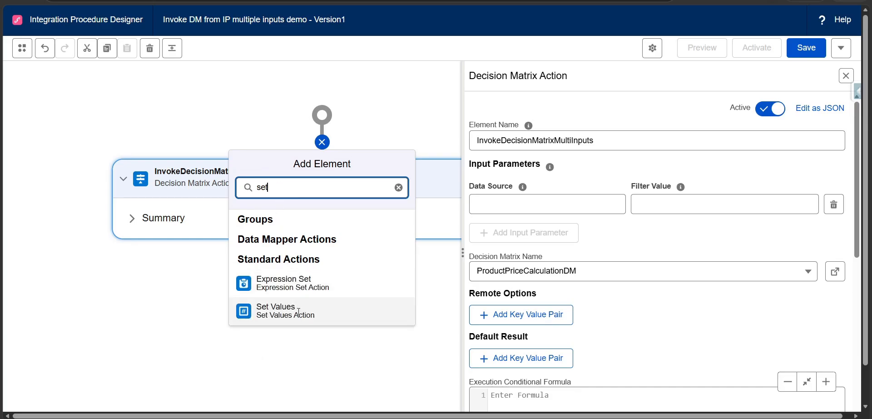
click(298, 312)
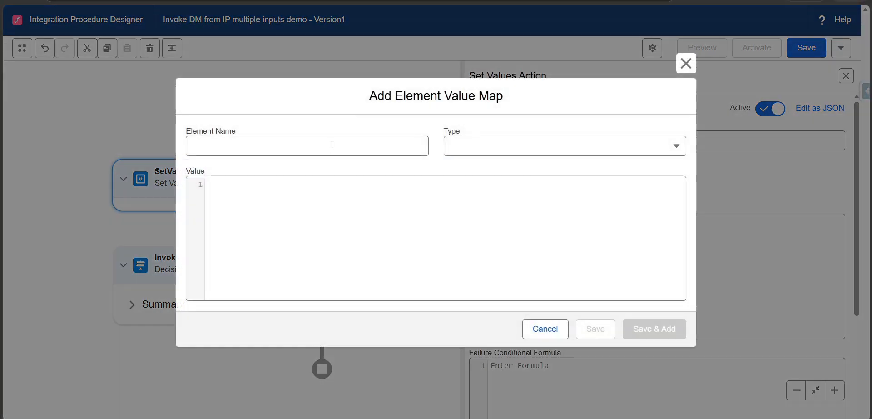
Name the new element value ProductCode and set its type to string.
click(334, 146)
key(ctrl+v)
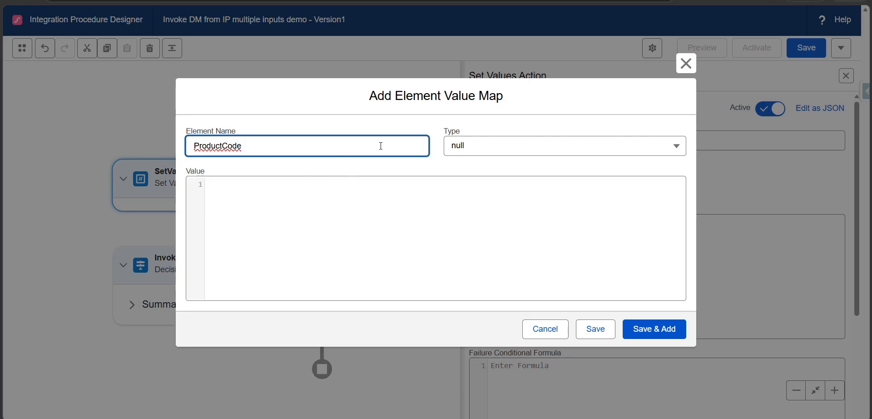
click(489, 152)
click(490, 190)
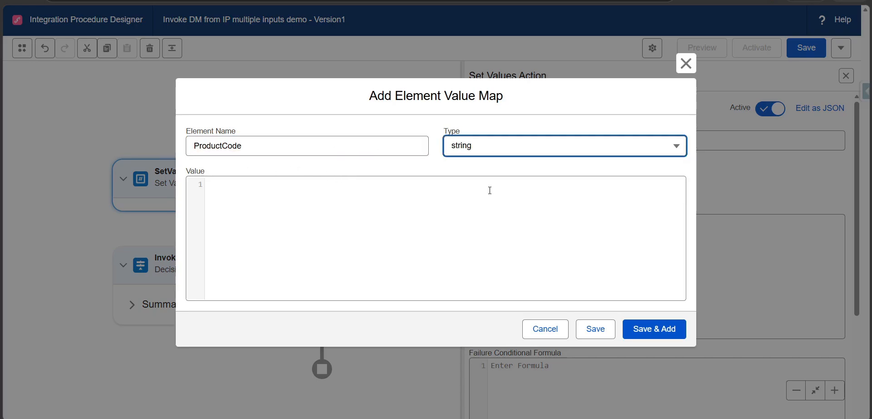
Give ProductCode the value SHOE-001 copied from the Excel sheet, and save it while starting another element value.
key(alt+Tab)
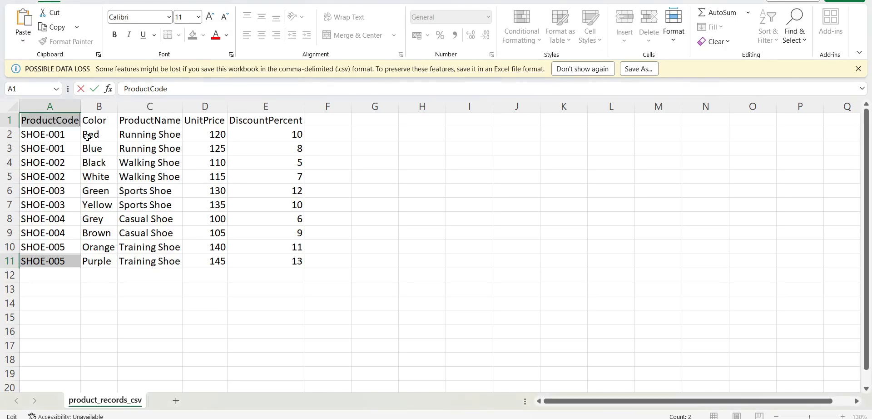
click(67, 132)
double_click(66, 132)
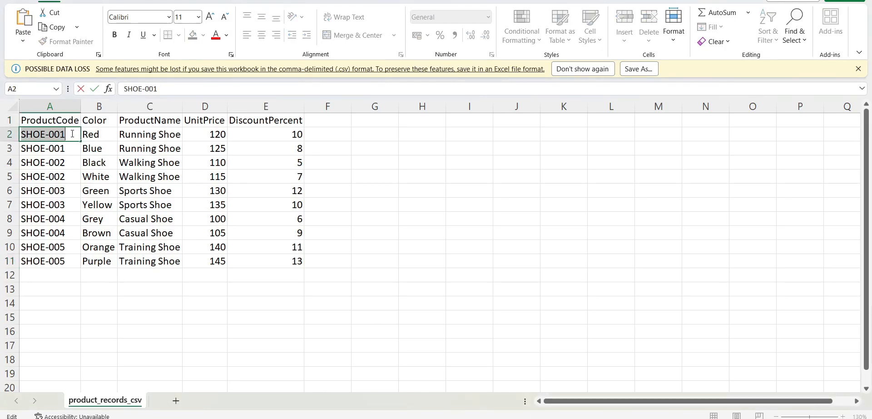
key(ctrl+c)
key(alt+Tab)
click(218, 203)
key(ctrl+v)
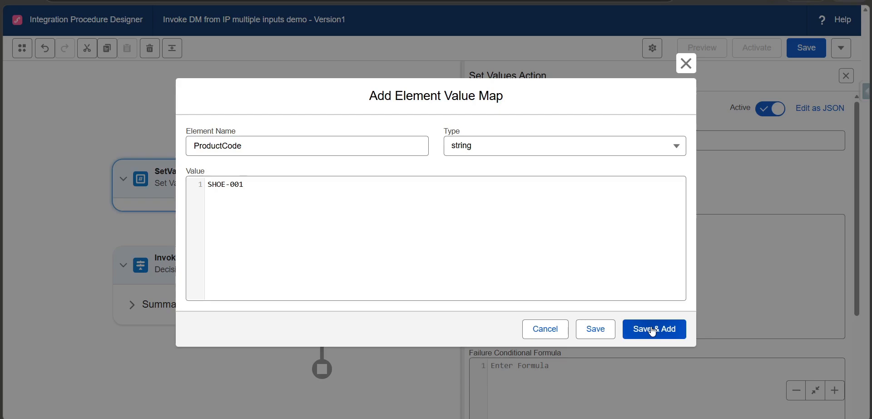
click(653, 330)
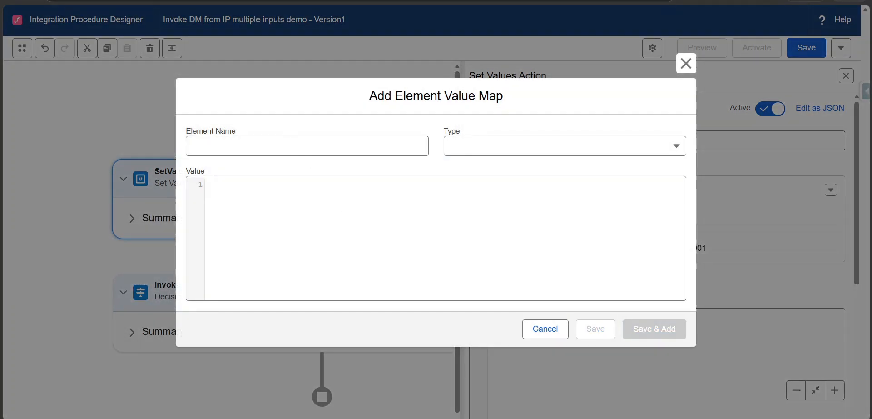
Add a string element value named Color, taken from the Excel header, with the value Red, and start another entry.
key(alt+Tab)
click(98, 122)
double_click(99, 121)
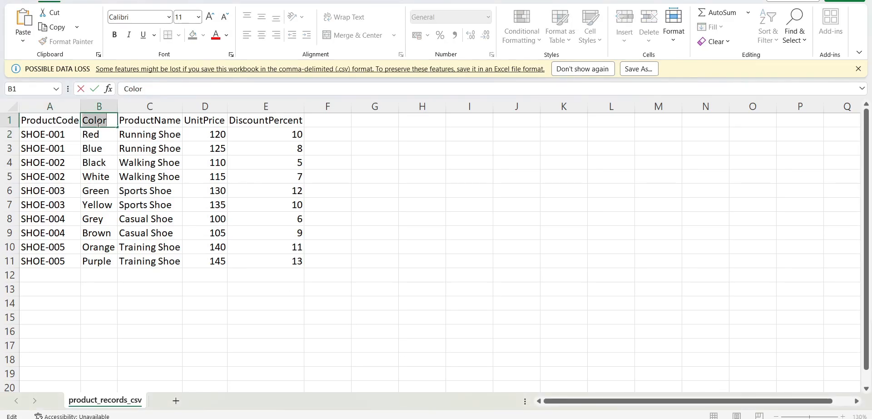
key(alt+Tab)
click(288, 145)
key(ctrl+v)
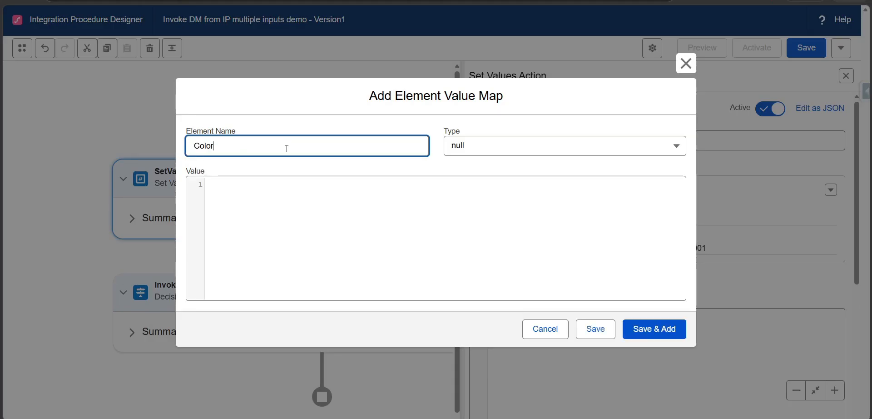
click(472, 150)
click(467, 187)
click(223, 188)
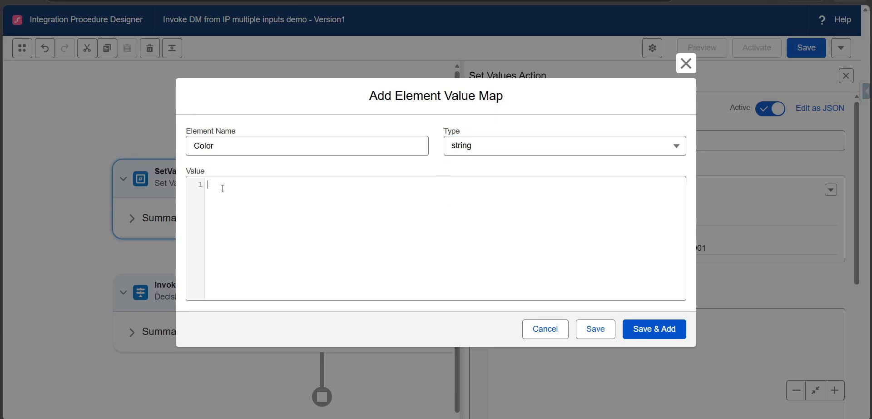
text(Red)
click(636, 331)
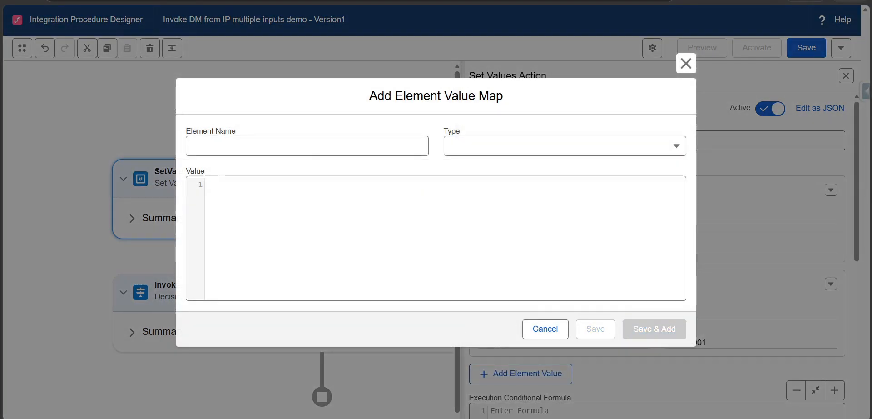
Name the third element value ProductName, copied from the Excel header, and set its type to string.
key(alt+Tab)
double_click(135, 118)
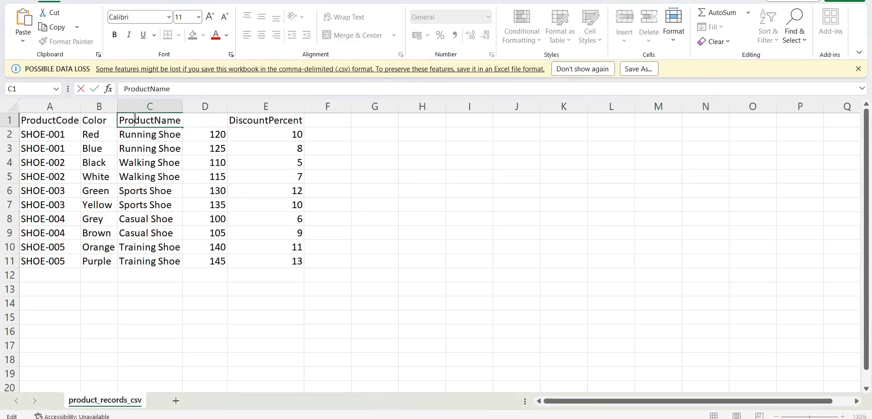
double_click(135, 118)
key(alt+Tab)
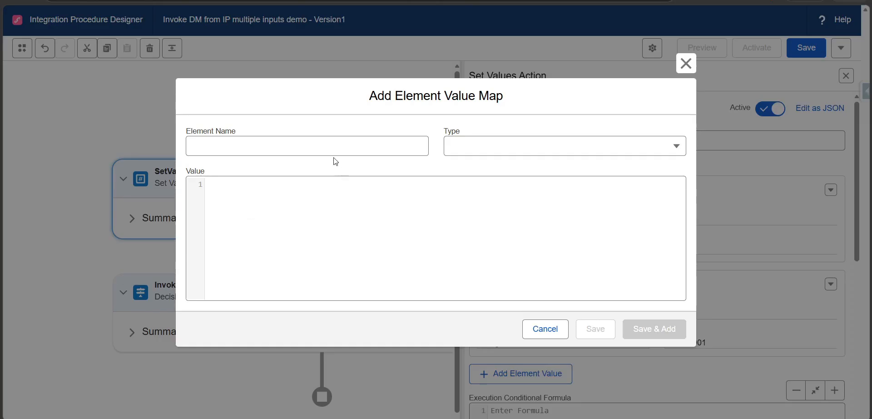
click(331, 144)
key(ctrl+v)
click(473, 155)
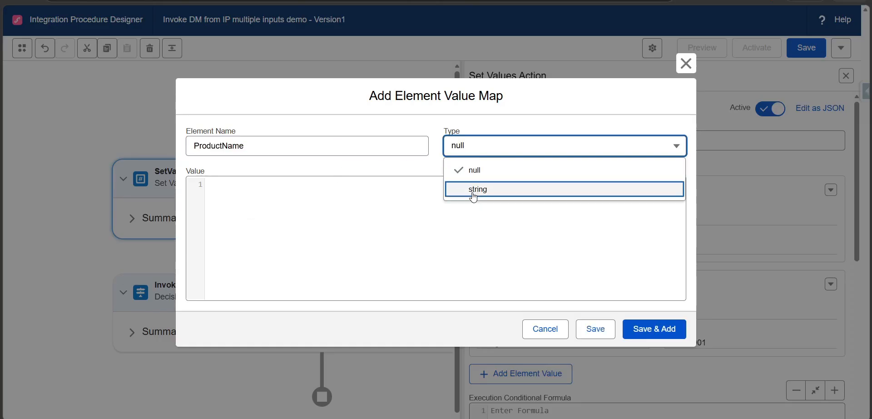
click(472, 189)
Give ProductName the value Running Shoe copied from the Excel sheet, save it, and review the element value map.
key(alt+Tab)
click(158, 134)
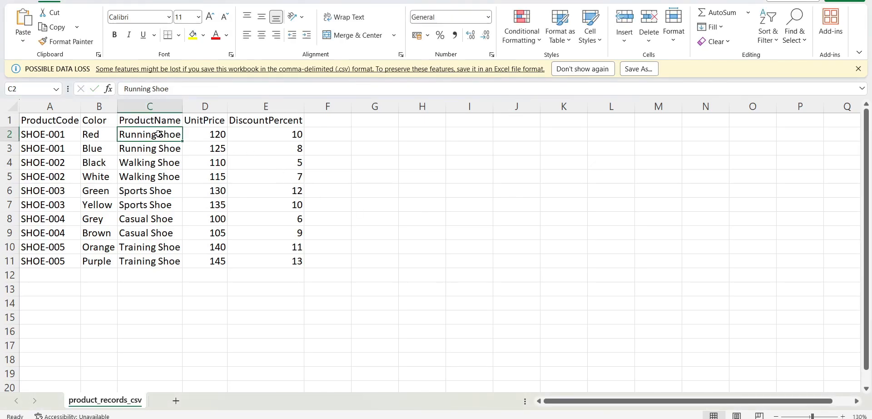
triple_click(158, 134)
key(ctrl+c)
key(alt+Tab)
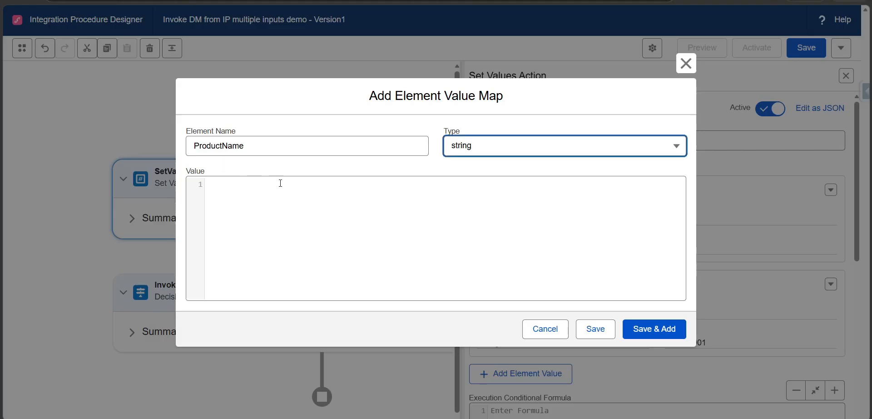
click(279, 184)
key(ctrl+v)
click(591, 328)
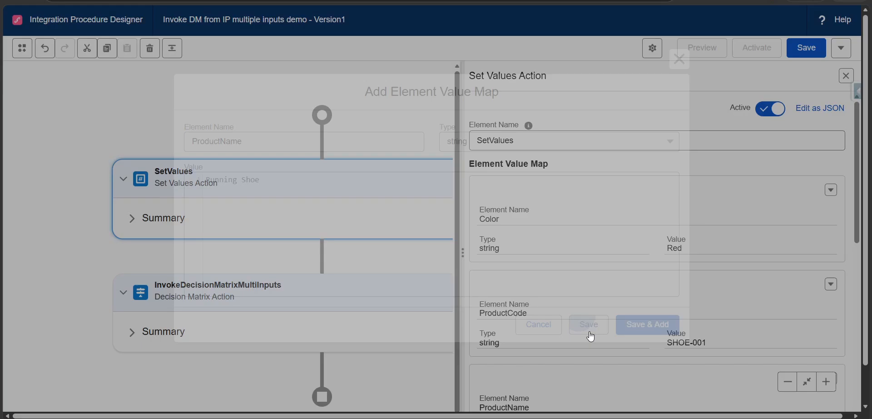
scroll(509, 254, down, 3)
scroll(545, 246, down, 2)
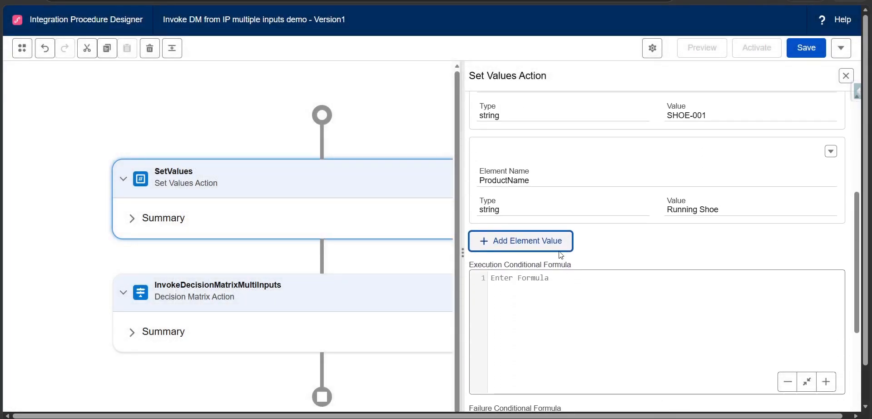
scroll(510, 132, up, 5)
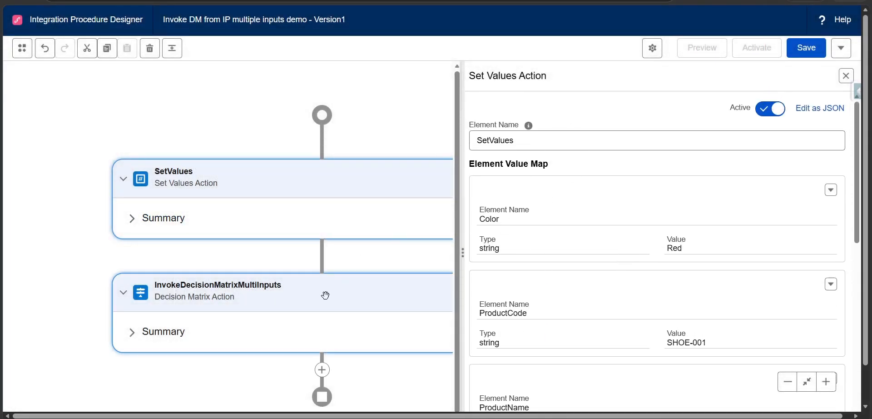
Start an input parameter on the InvokeDecisionMatrixMultiInputs action and copy the element name SetValues from the Set Values action.
scroll(408, 260, down, 1)
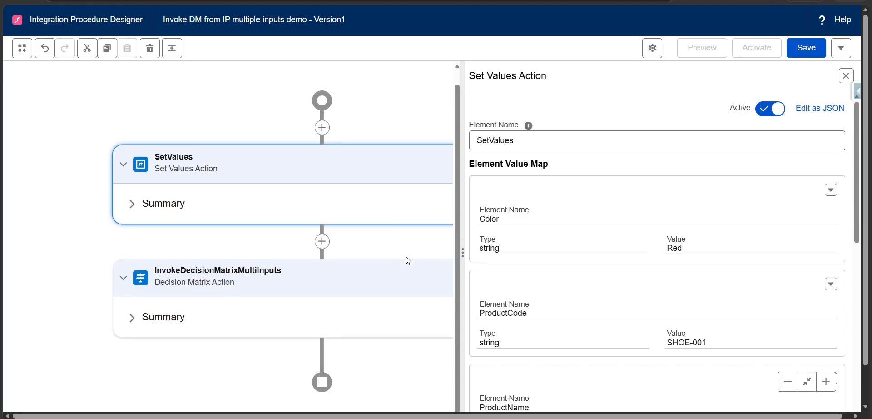
click(378, 279)
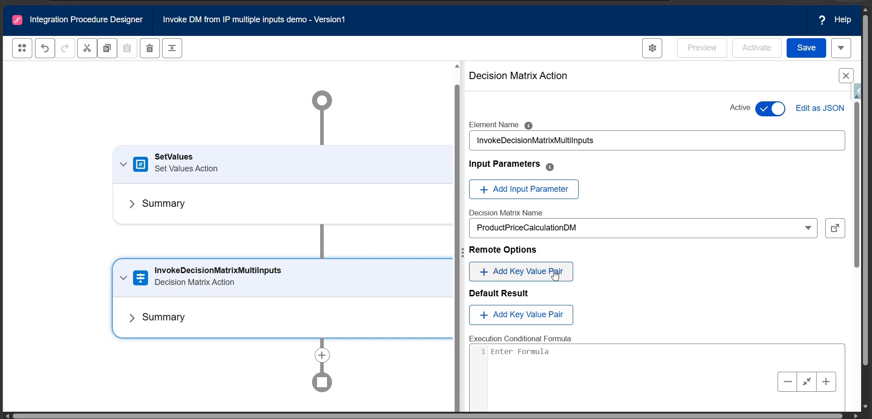
mouse_move(550, 168)
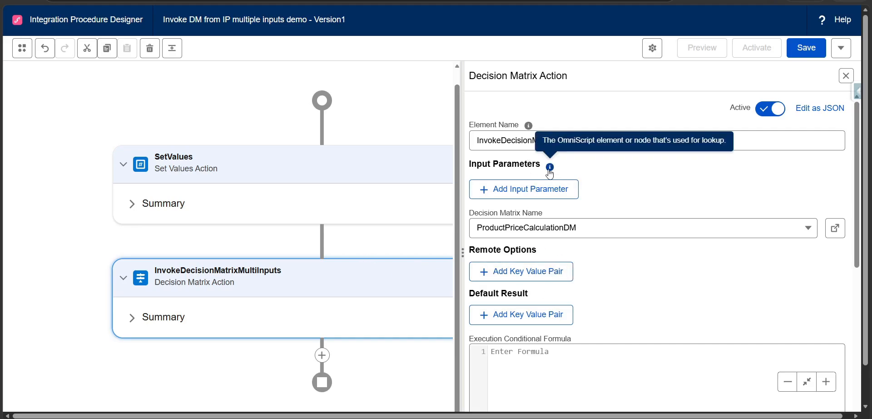
click(530, 193)
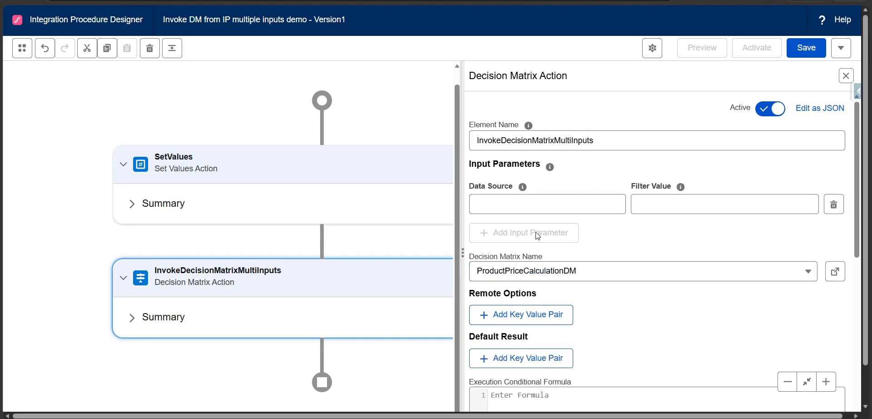
click(531, 208)
click(437, 146)
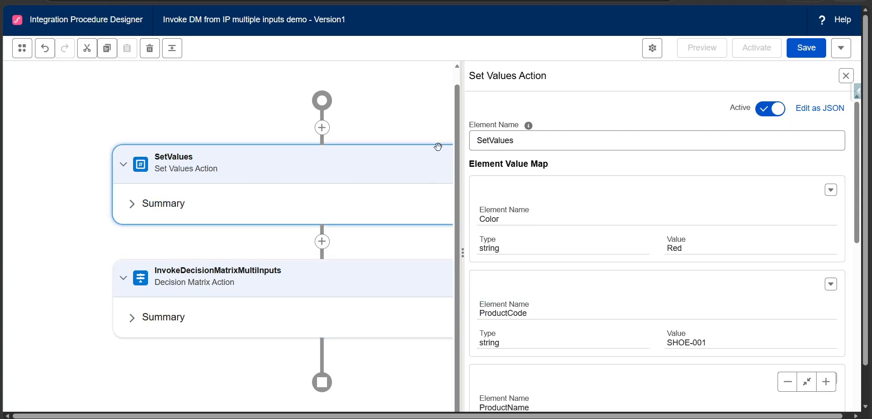
double_click(580, 137)
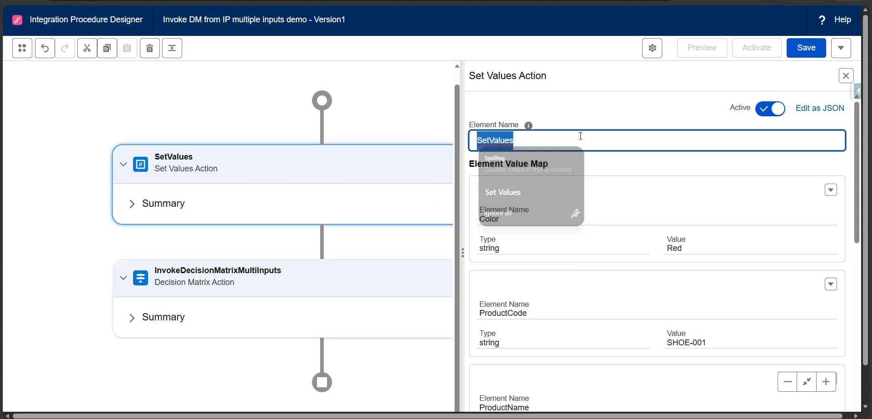
Add an input parameter to InvokeDecisionMatrixMultiInputs with the data source SetValues:ProductCode.
click(354, 262)
click(554, 191)
click(544, 203)
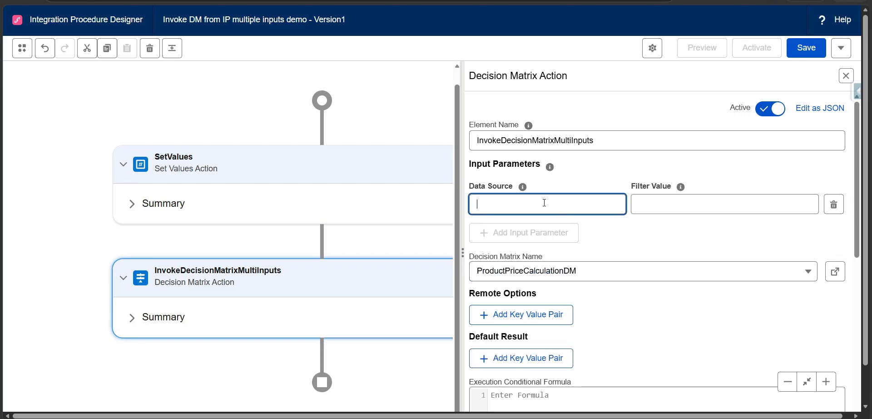
key(ctrl+v)
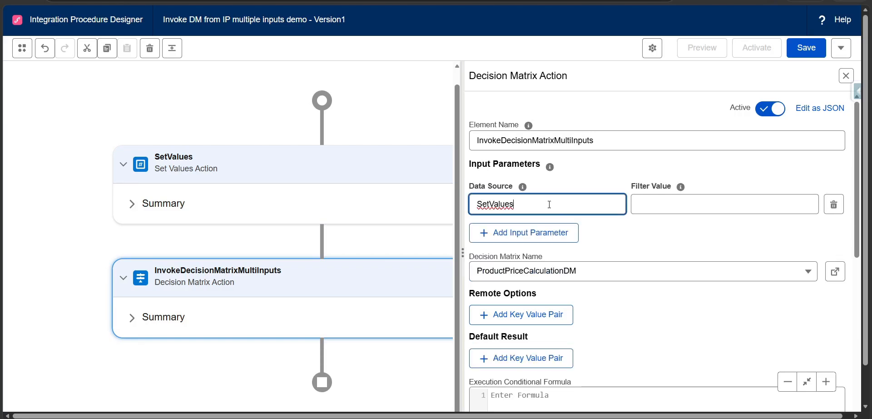
text(:)
key(super+v)
scroll(615, 374, down, 2)
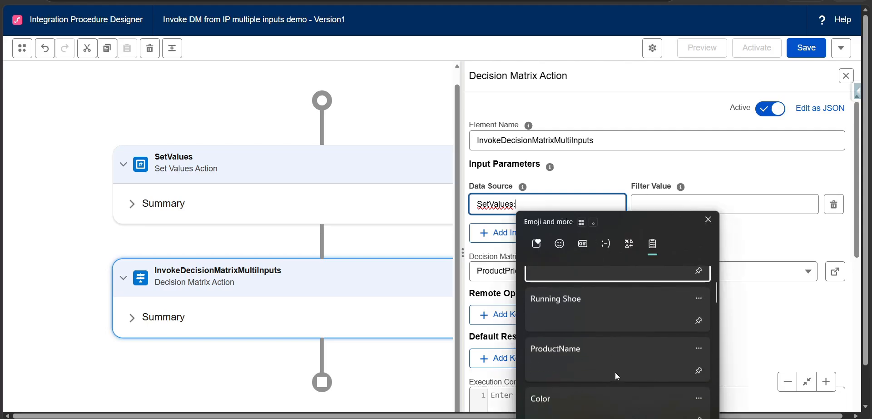
scroll(615, 375, down, 4)
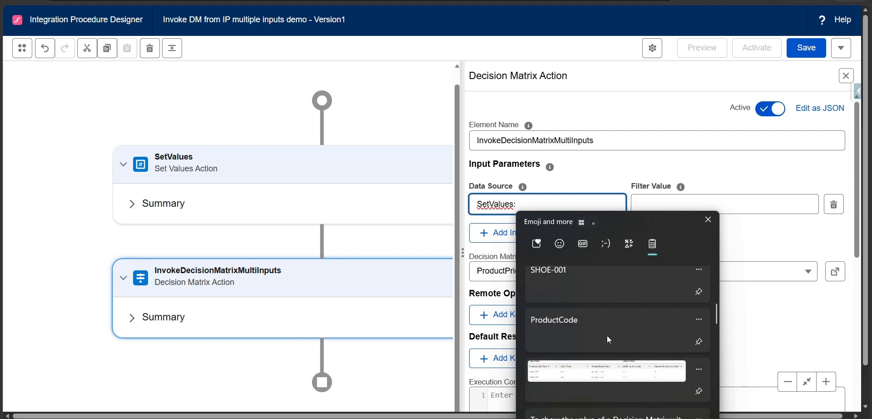
click(607, 331)
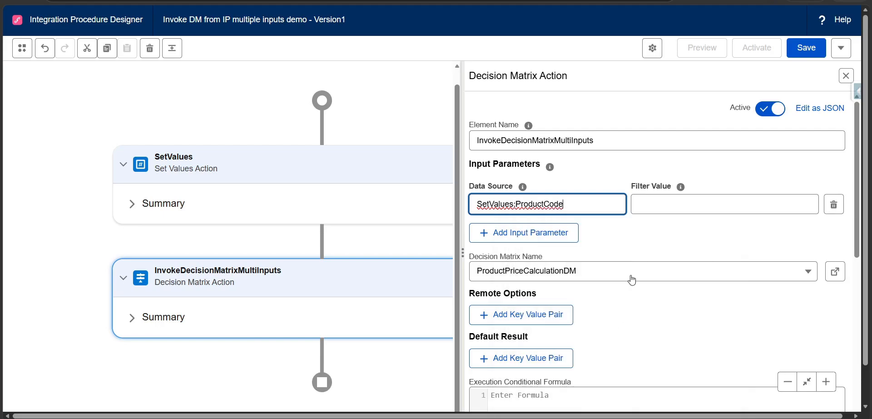
Set the first input parameter's filter value to ProductCode, copied from its data source, and review the pair.
double_click(546, 202)
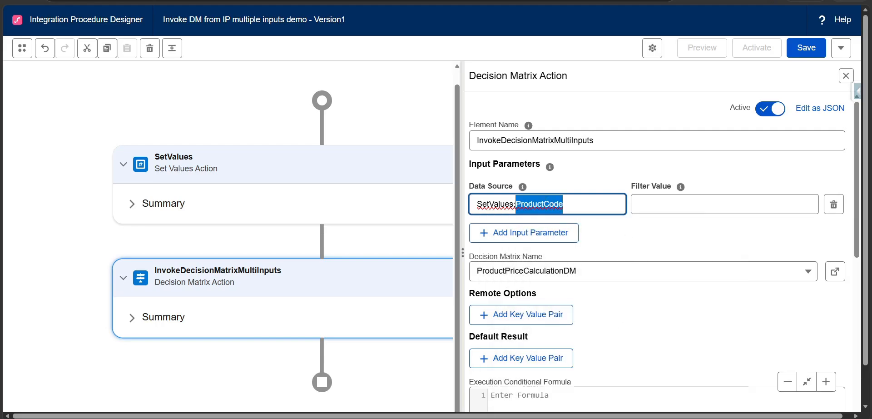
click(558, 418)
click(558, 417)
click(661, 202)
key(ctrl+v)
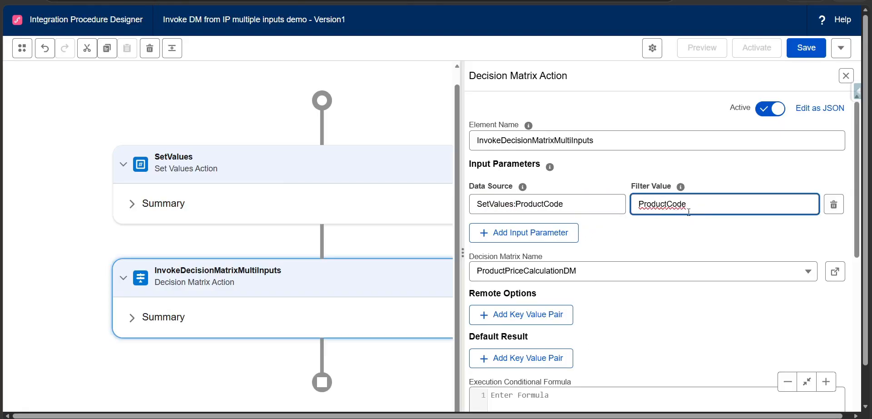
mouse_move(682, 188)
drag(590, 206, 476, 203)
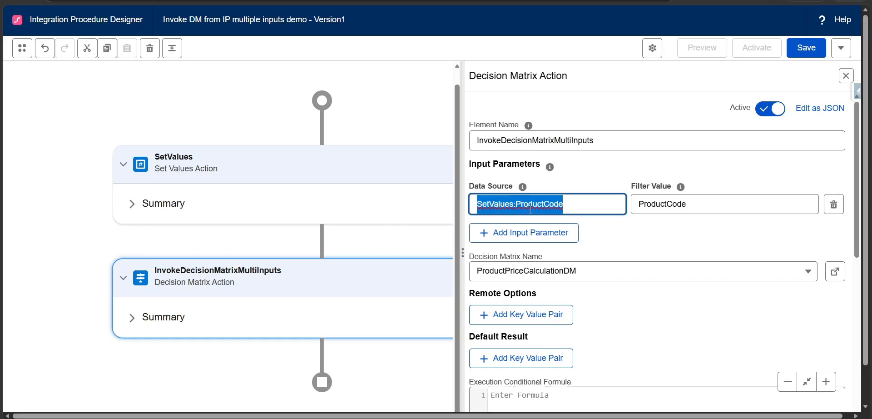
drag(639, 205, 702, 208)
mouse_move(685, 191)
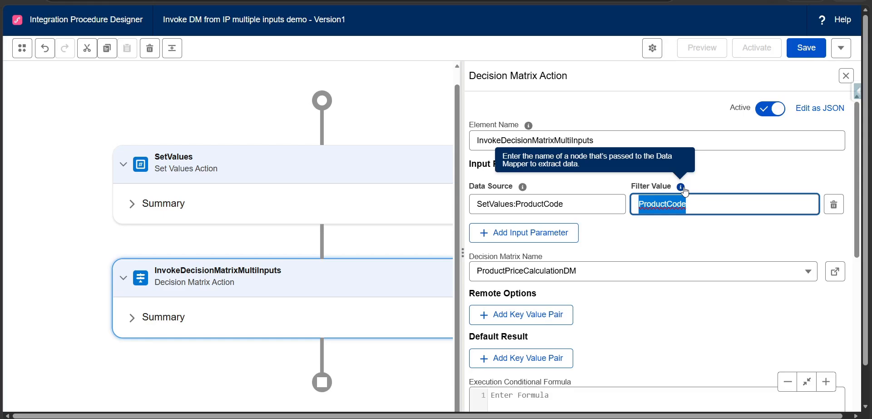
Add a second input parameter and give its data source the prefix SetValues: copied from the first parameter.
click(542, 238)
click(595, 200)
key(ctrl+a)
key(ctrl+c)
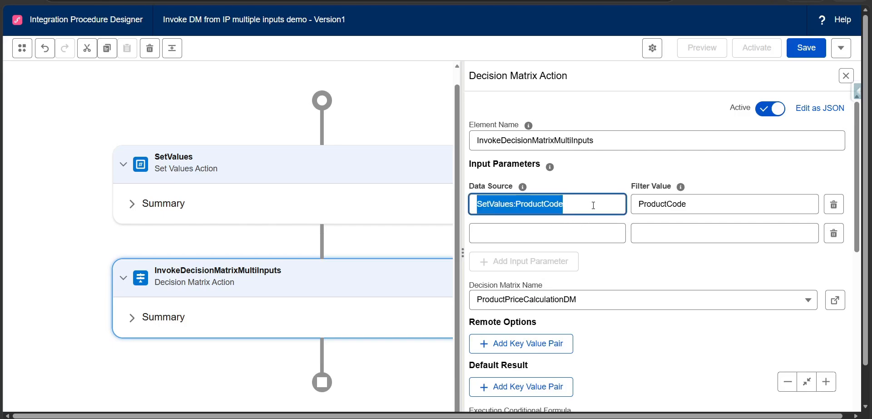
click(595, 232)
key(ctrl+v)
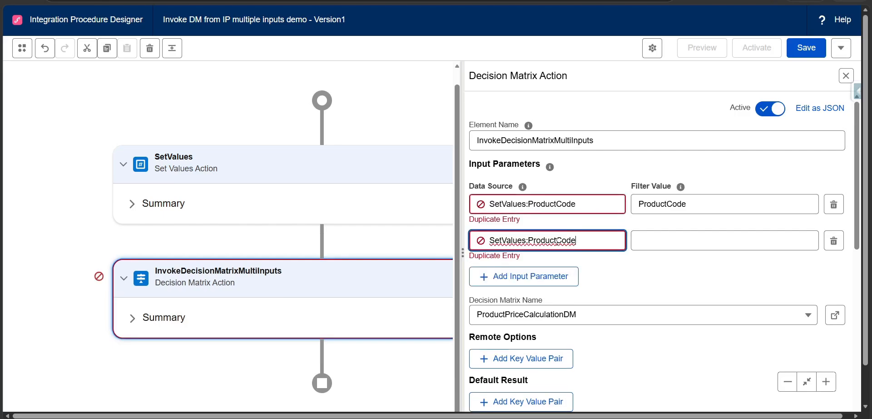
double_click(557, 241)
key(BackSpace)
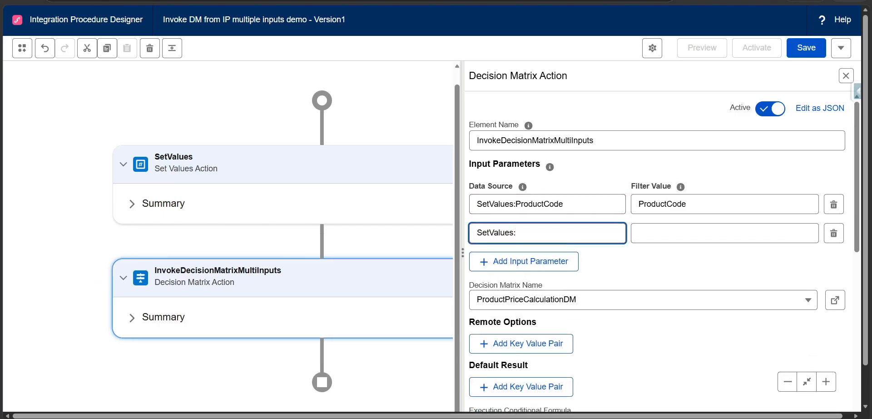
Complete the second data source as SetValues:Color using the Excel header, and set its filter value to Color.
key(alt+Tab)
click(100, 120)
double_click(100, 119)
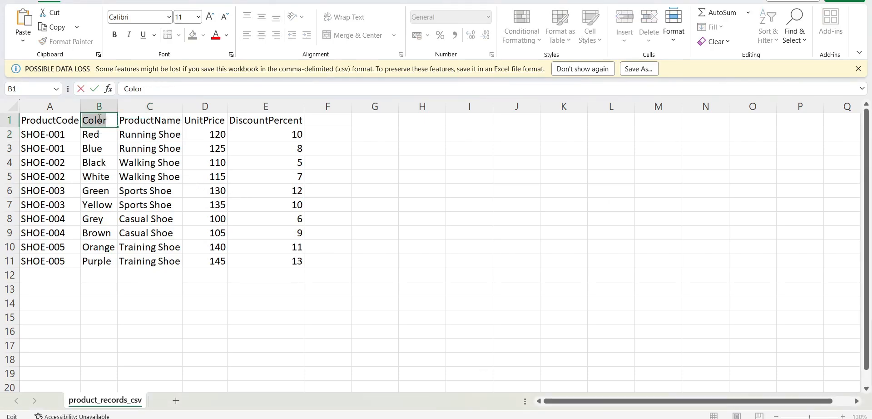
key(ctrl+c)
key(alt+Tab)
click(529, 233)
key(ctrl+v)
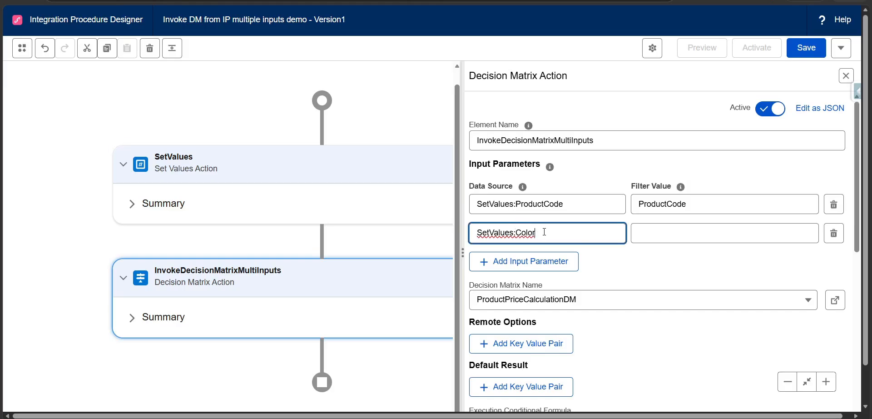
click(649, 229)
key(ctrl+v)
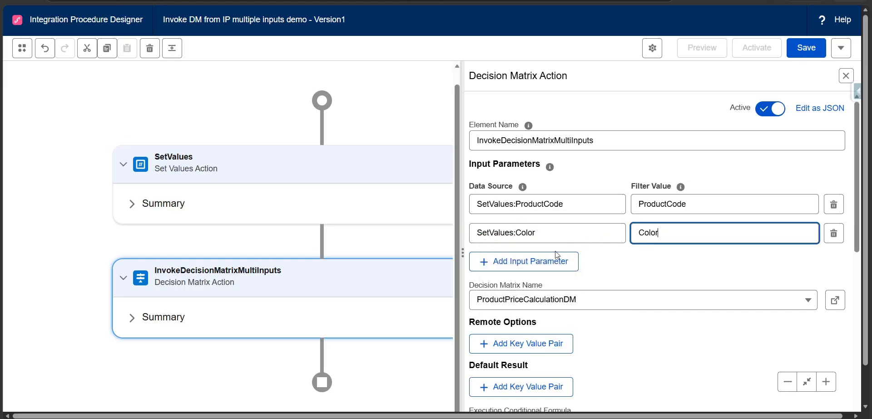
Add a third input parameter and fill its data source with a copy of SetValues:Color.
click(540, 254)
click(541, 233)
key(ctrl+a)
key(ctrl+c)
click(540, 261)
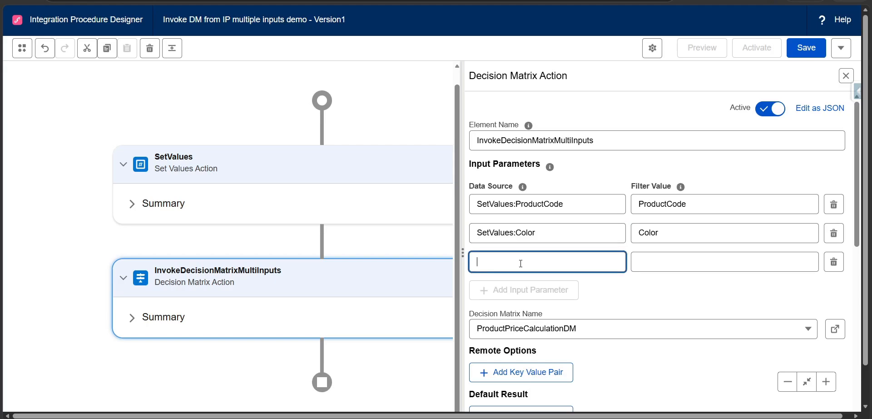
key(ctrl+v)
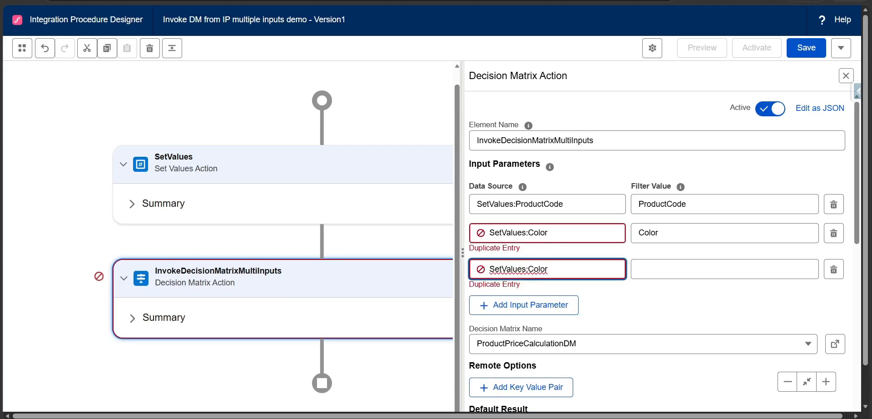
Change the third data source to SetValues:ProductName using the Excel header, and set its filter value to ProductName.
key(alt+Tab)
double_click(165, 121)
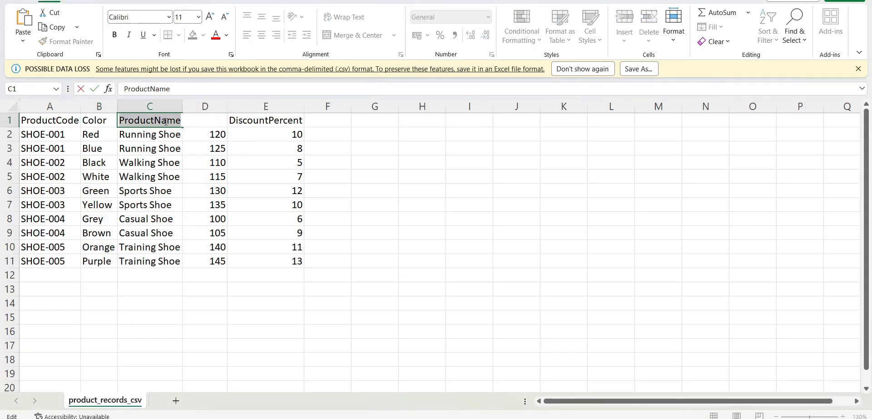
key(alt+Tab)
double_click(554, 267)
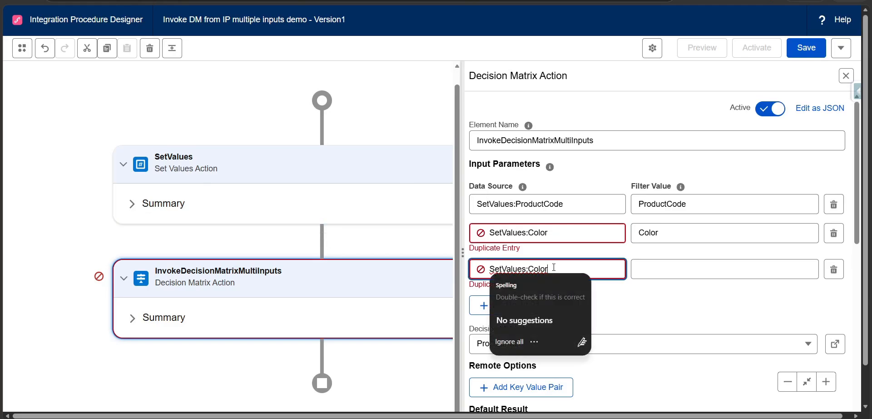
key(ctrl+v)
click(674, 259)
key(ctrl+v)
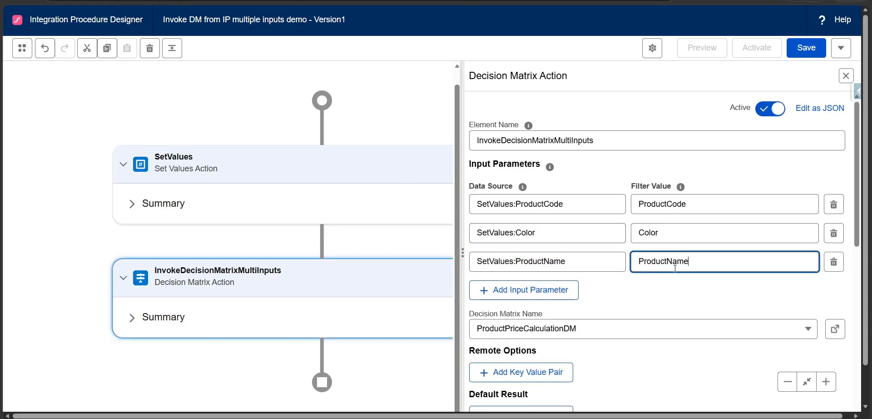
click(683, 292)
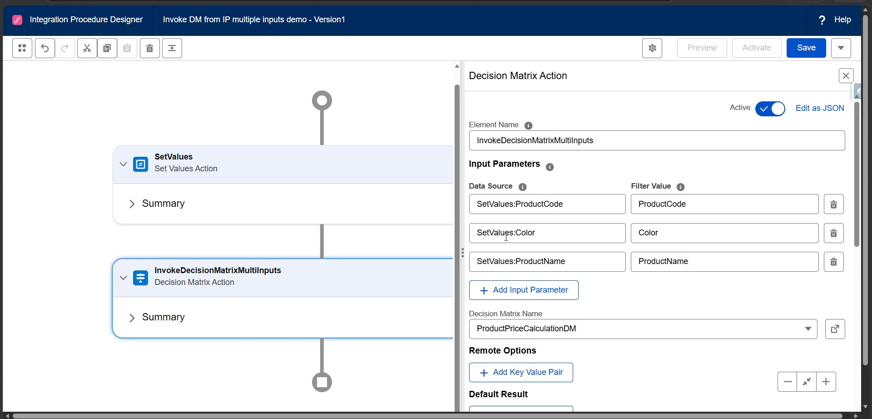
Open the ProductPriceCalculationDM decision matrix record from the action and check its related versions.
scroll(535, 268, down, 1)
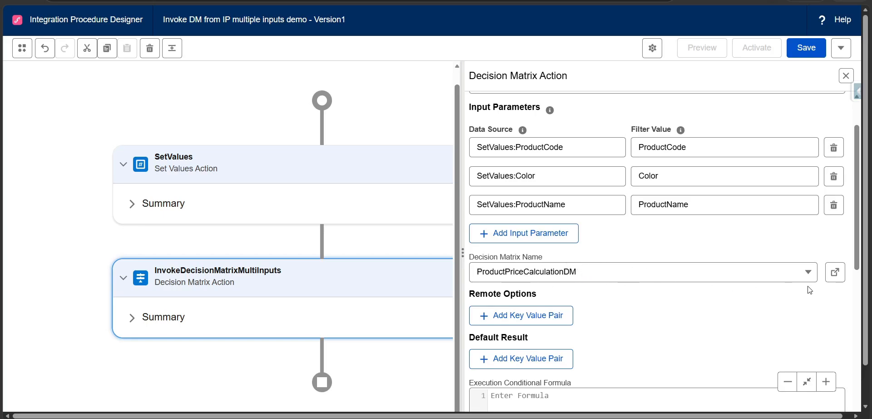
scroll(801, 291, down, 1)
click(834, 217)
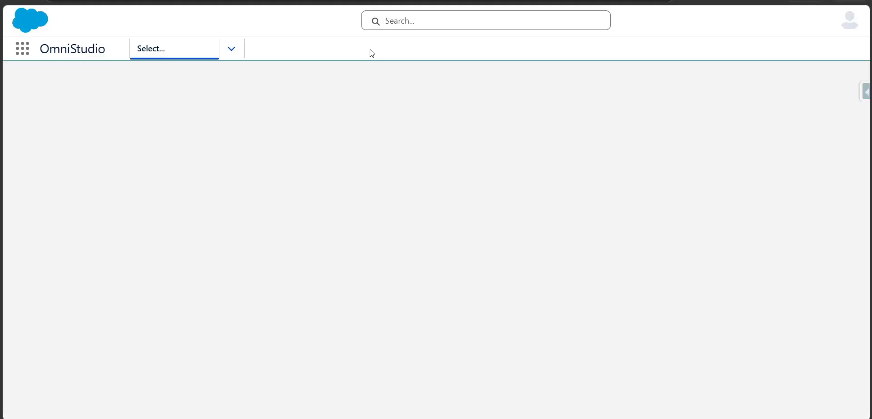
click(391, 1)
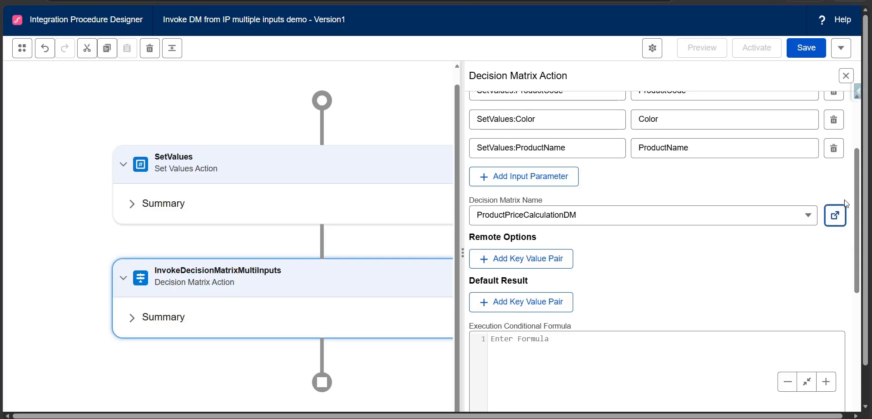
click(837, 219)
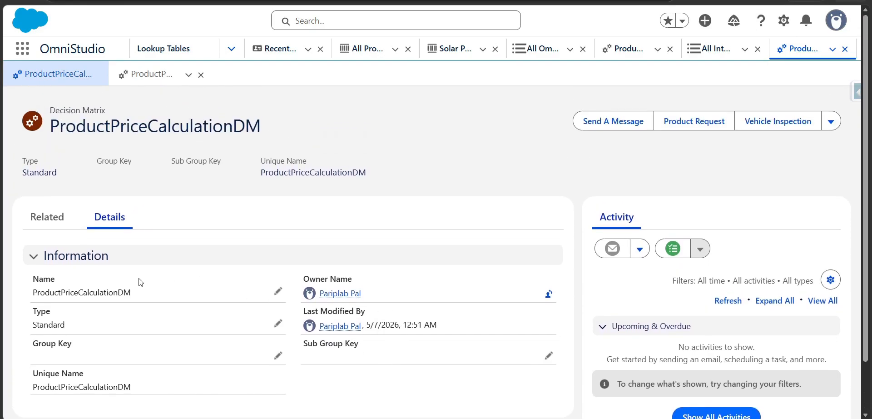
click(43, 221)
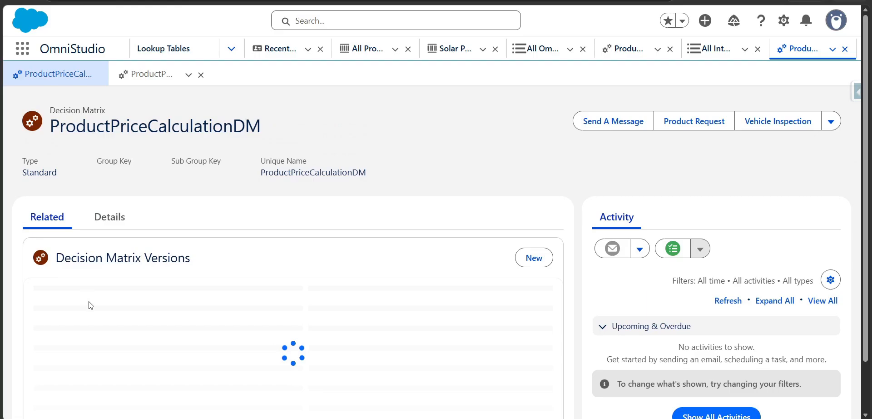
click(87, 312)
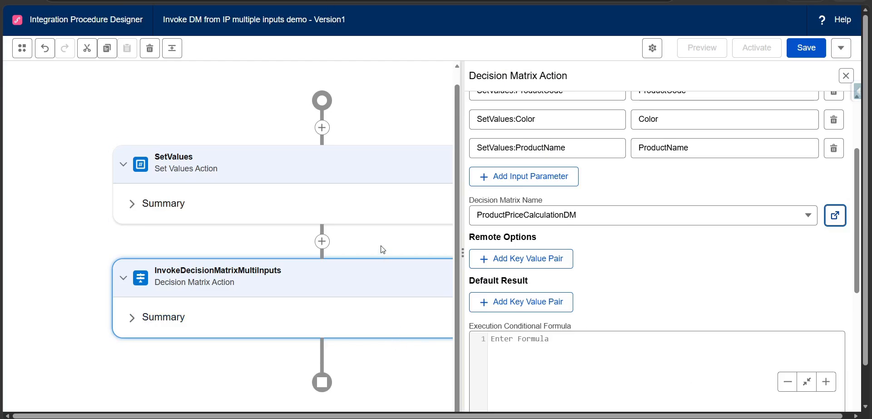
Save the integration procedure and add a Response action after the InvokeDecisionMatrixMultiInputs element.
scroll(445, 294, down, 1)
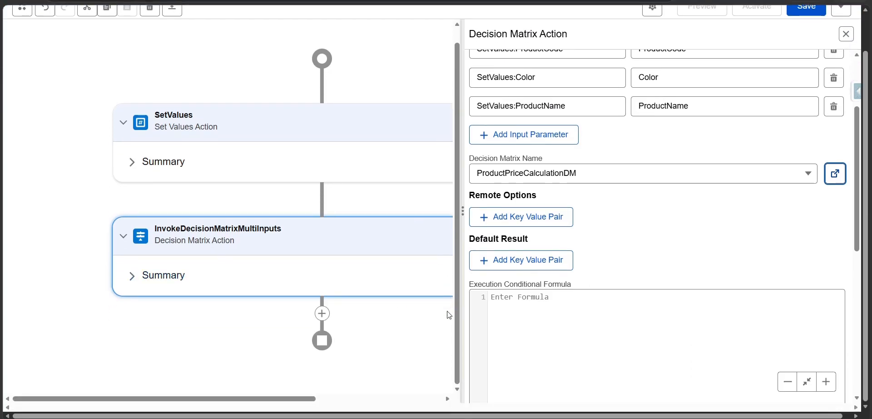
click(807, 8)
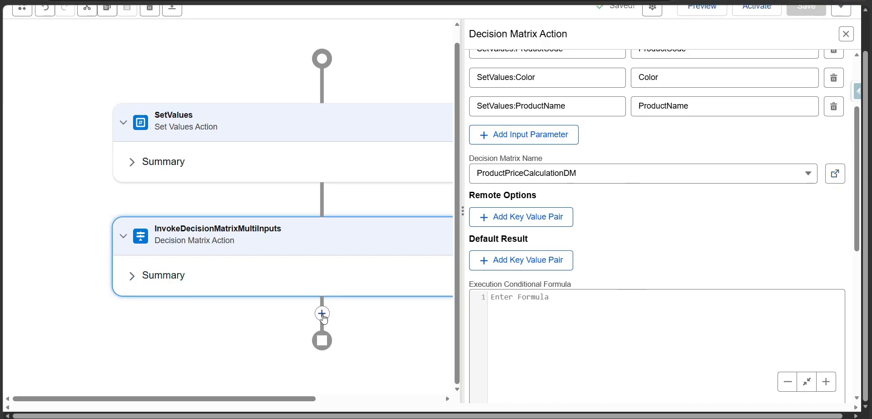
click(322, 312)
text(res)
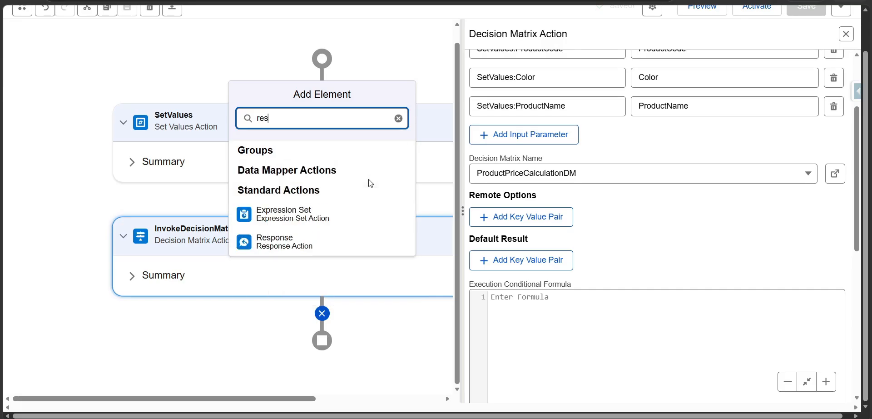
click(314, 245)
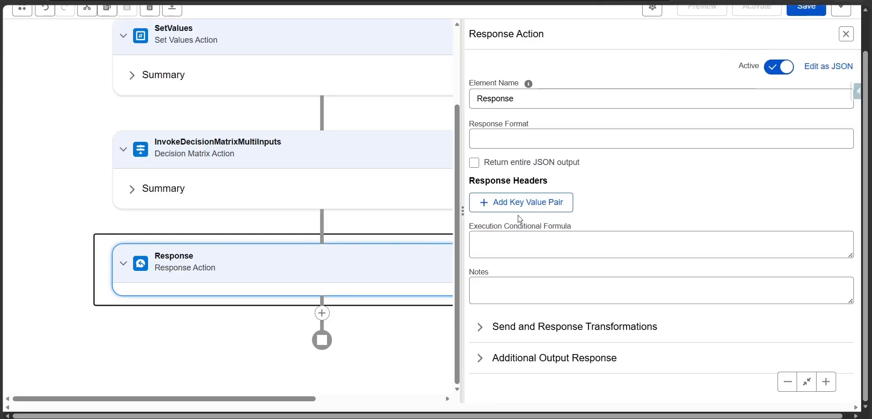
Set the Response action's format to JSON and have it return the entire JSON output.
click(532, 145)
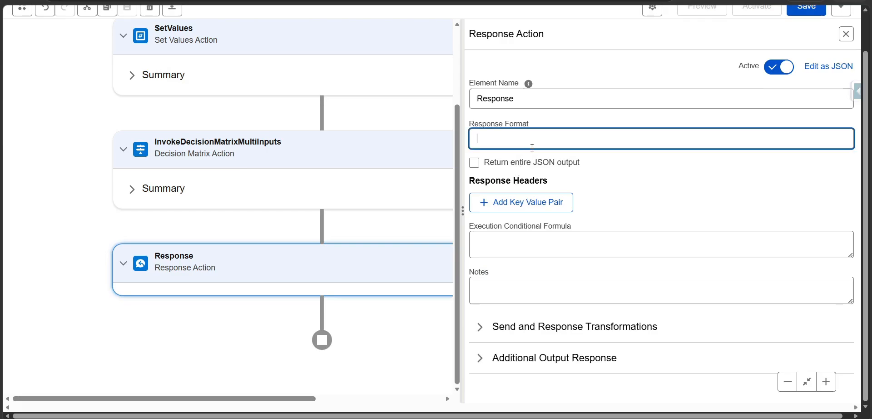
click(476, 166)
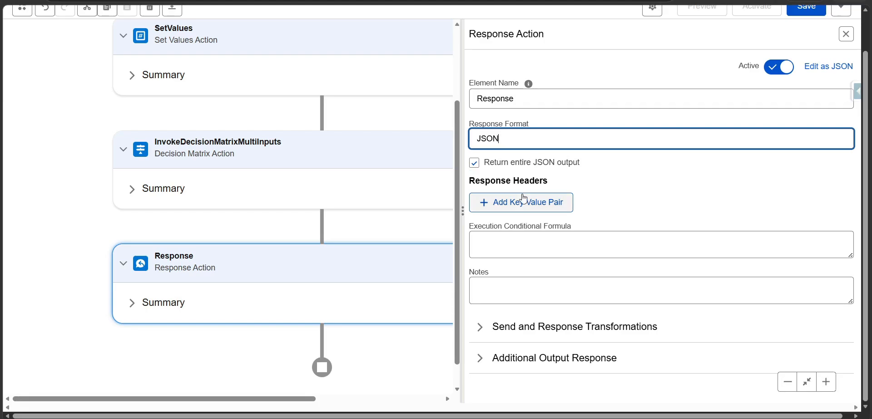
Set the Response action's Send JSON Path to InvokeDecisionMatrixMultiInputs, copied from the Decision Matrix action's element name.
click(495, 325)
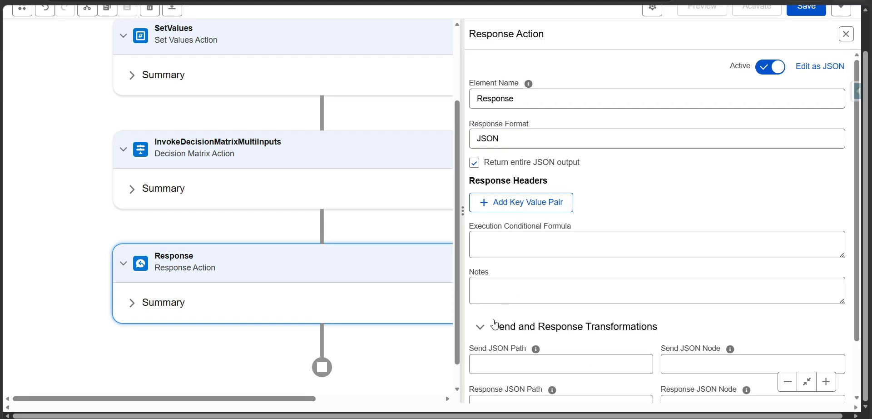
click(318, 160)
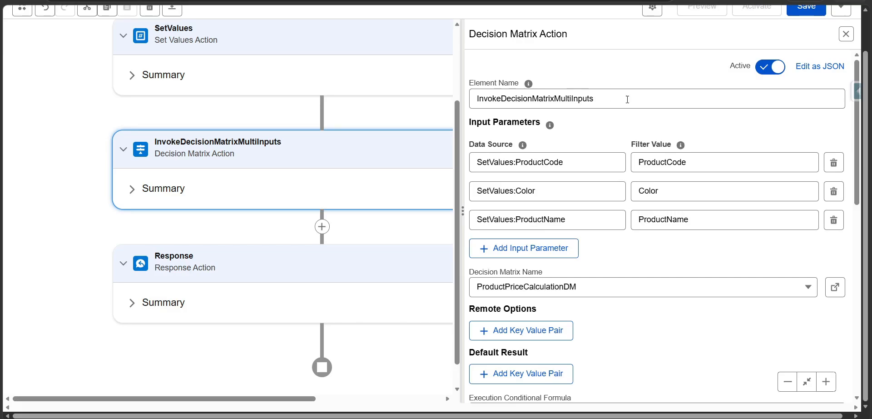
double_click(625, 97)
click(291, 272)
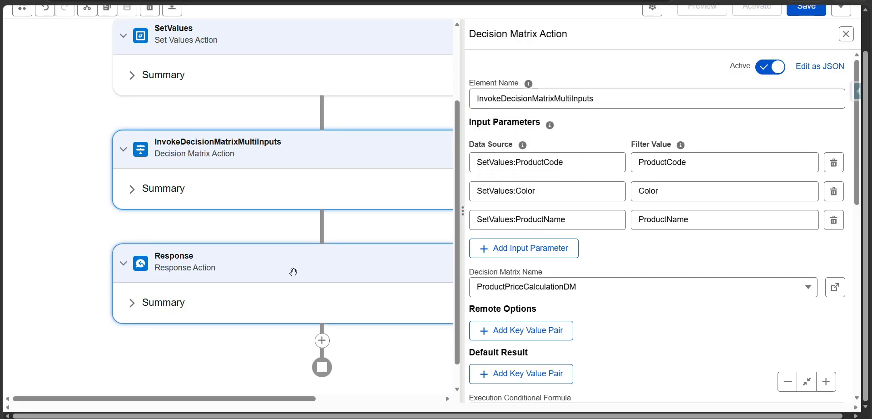
click(504, 323)
scroll(504, 317, down, 2)
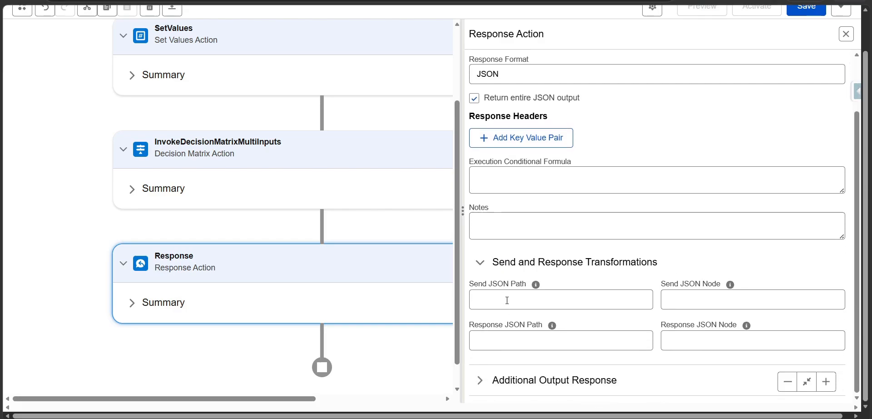
click(504, 298)
key(ctrl+v)
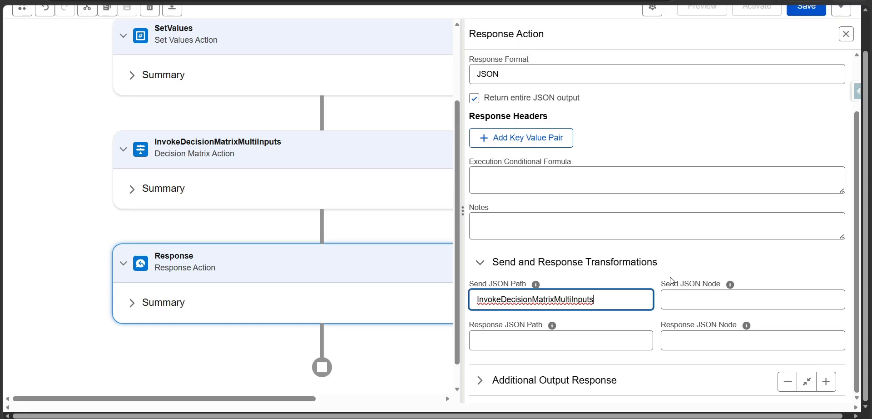
Save the integration procedure and open its preview.
scroll(562, 285, up, 2)
click(806, 7)
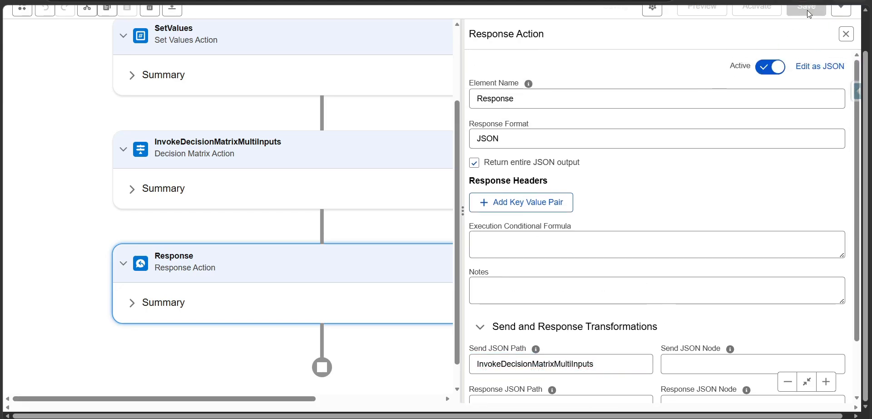
scroll(689, 113, up, 1)
click(702, 50)
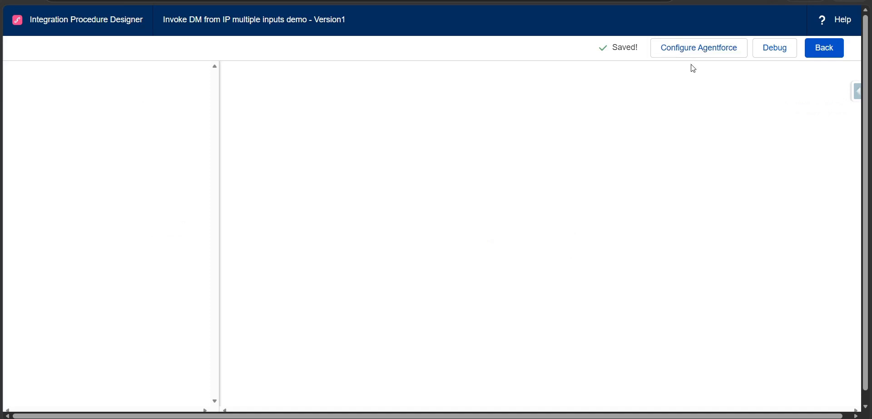
Add a preview input parameter with the key ProductCode, reusing the text from the clipboard history.
click(131, 173)
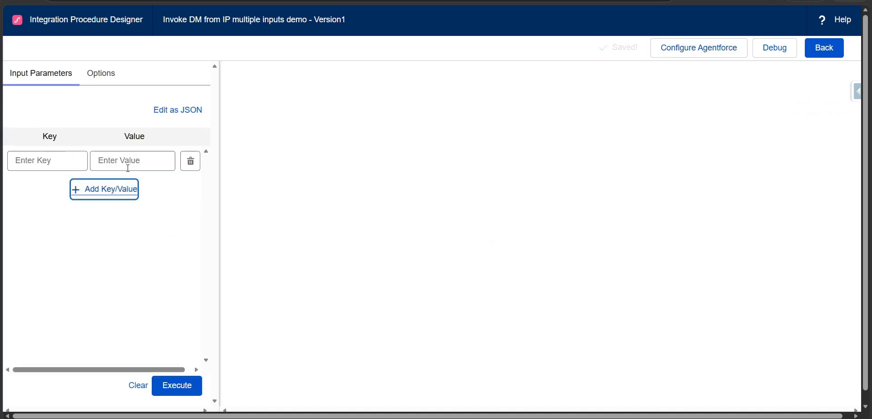
click(58, 163)
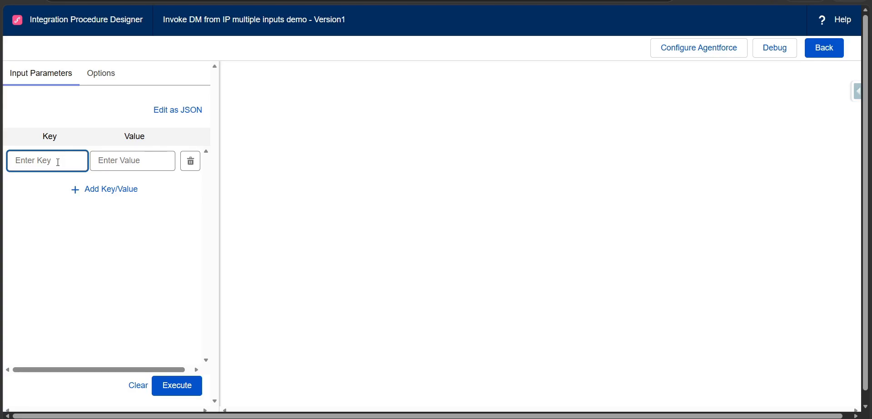
key(super+v)
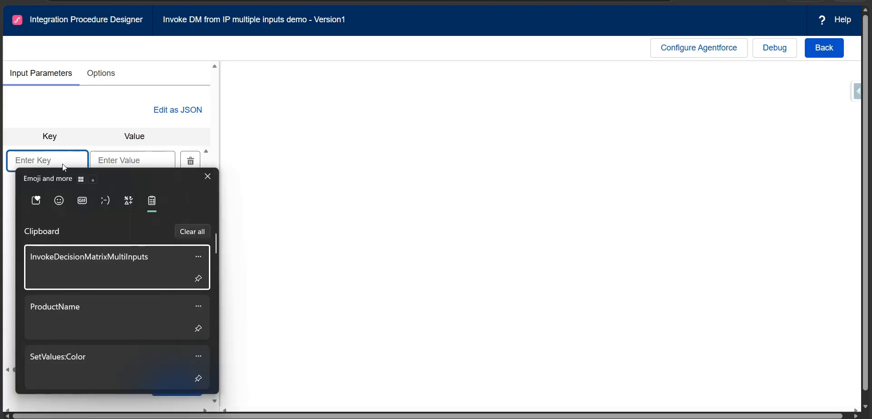
scroll(101, 292, down, 1)
scroll(104, 321, down, 3)
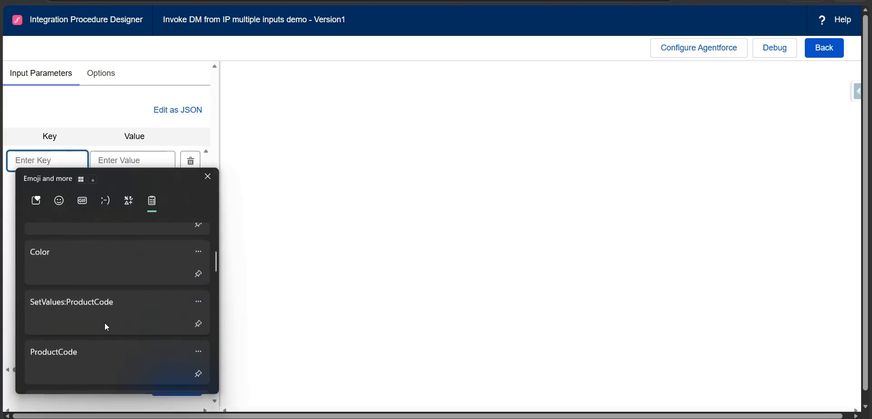
scroll(102, 312, up, 1)
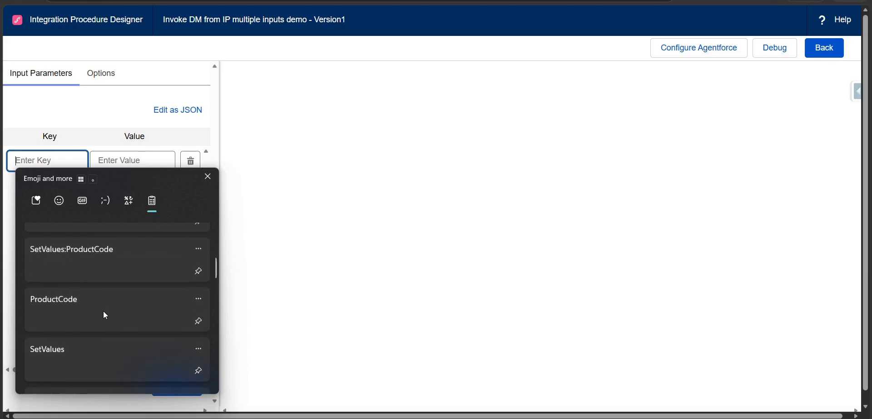
click(103, 311)
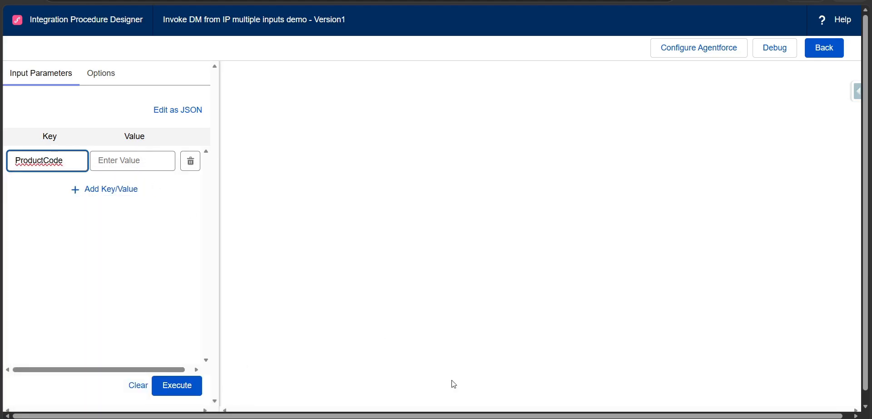
Copy the Color header from the Excel sheet and add it as the second input parameter key in the preview.
key(alt+Tab)
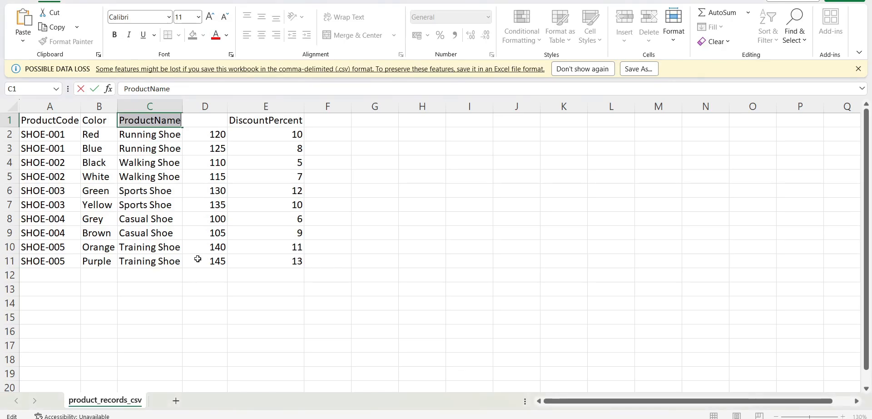
double_click(91, 120)
double_click(91, 120)
key(ctrl+c)
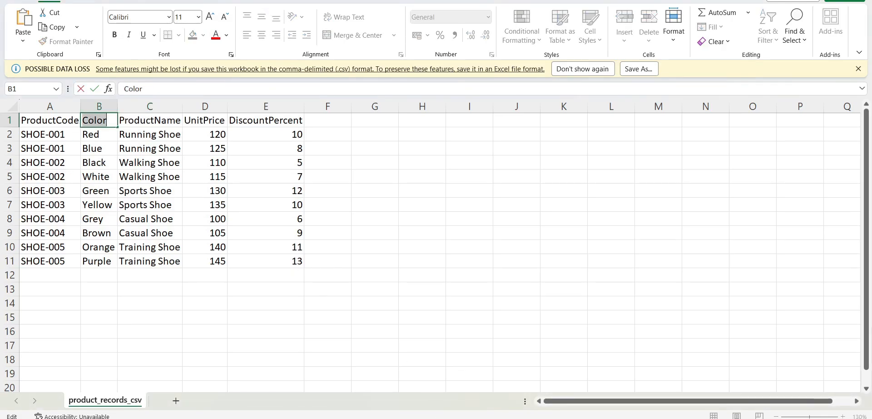
key(alt+Tab)
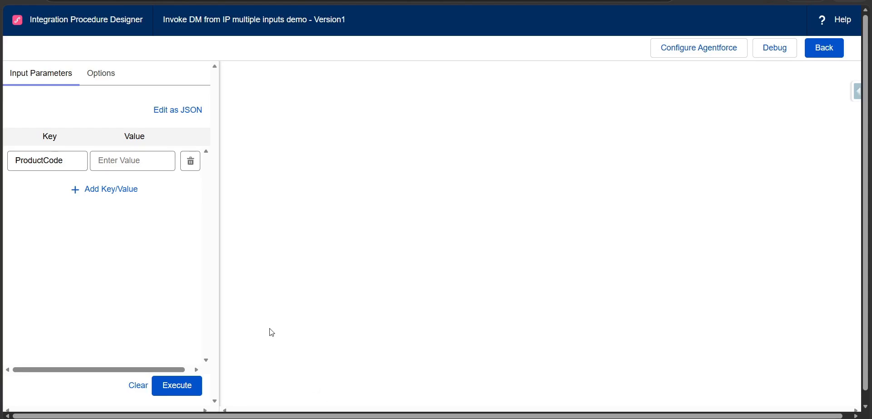
click(120, 190)
click(73, 193)
key(ctrl+v)
Add a third input parameter with the key ProductName, reusing the text from the clipboard history.
click(86, 217)
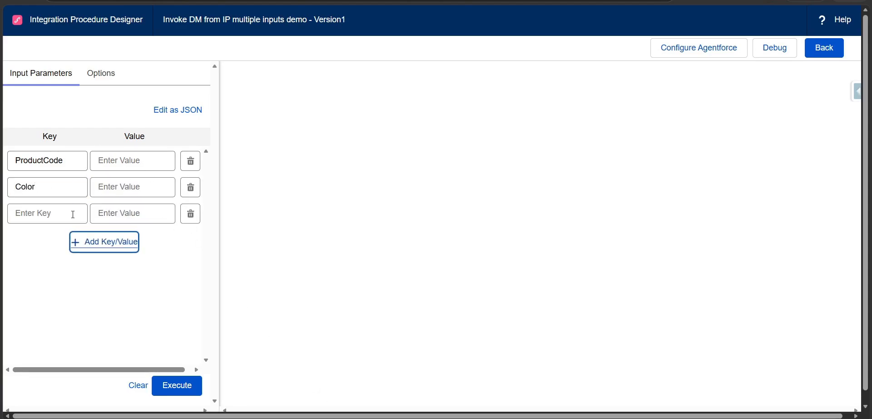
click(73, 214)
key(super+v)
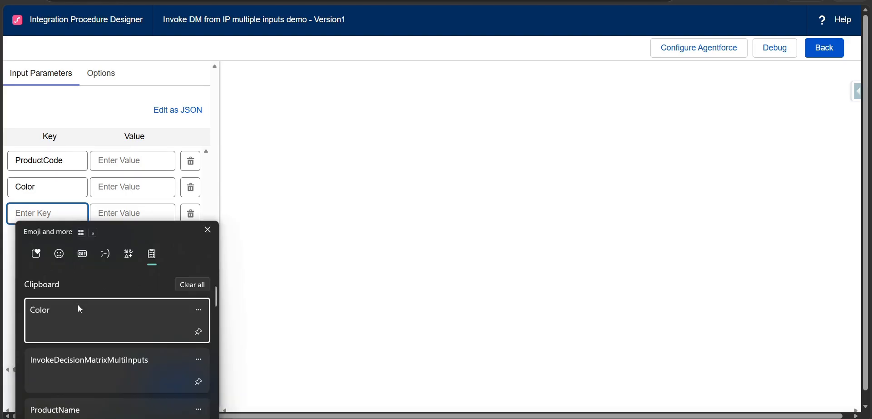
scroll(77, 304, down, 1)
scroll(75, 330, down, 1)
click(85, 321)
Copy SHOE-001 from the first product row in Excel and enter it as the ProductCode value in the preview.
click(120, 161)
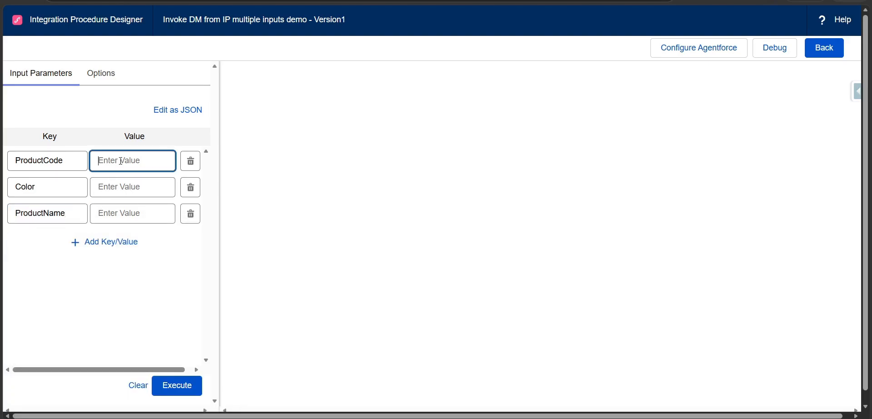
key(alt+Tab)
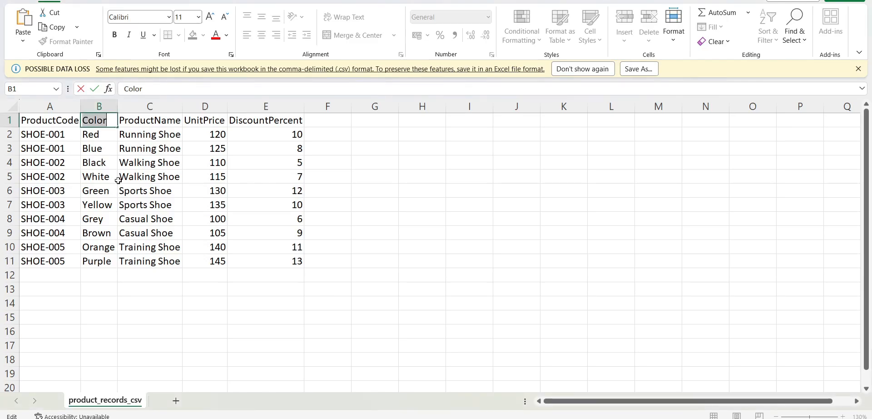
double_click(56, 138)
click(59, 136)
triple_click(60, 136)
key(ctrl+c)
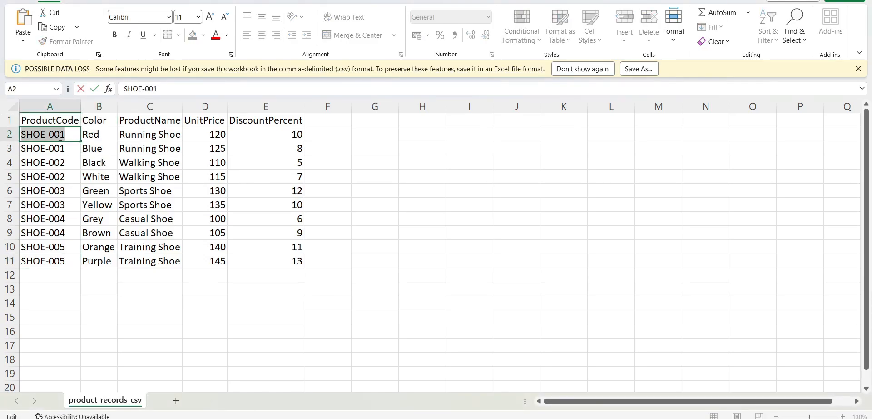
key(alt+Tab)
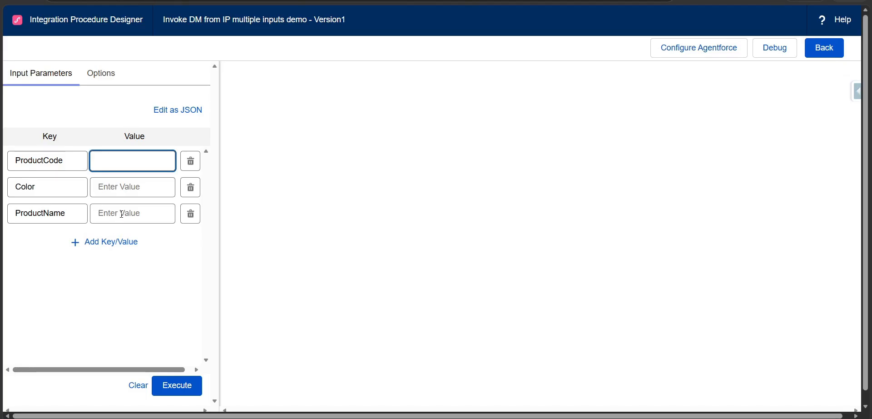
click(122, 214)
click(122, 163)
key(ctrl+v)
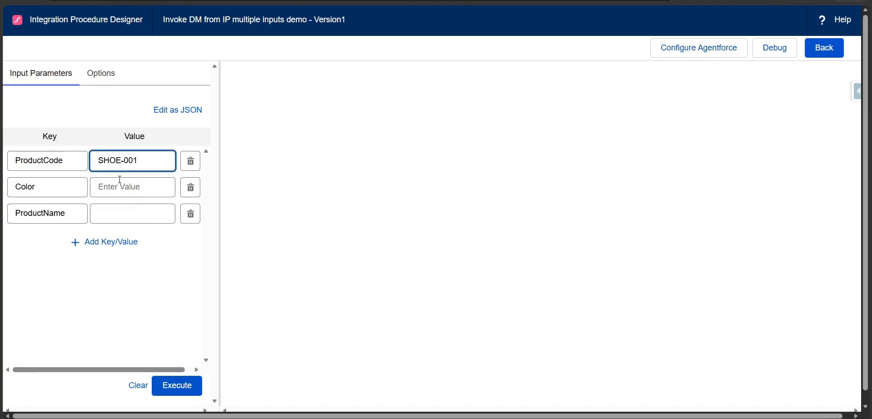
Set the Color input parameter's value to Red.
click(135, 185)
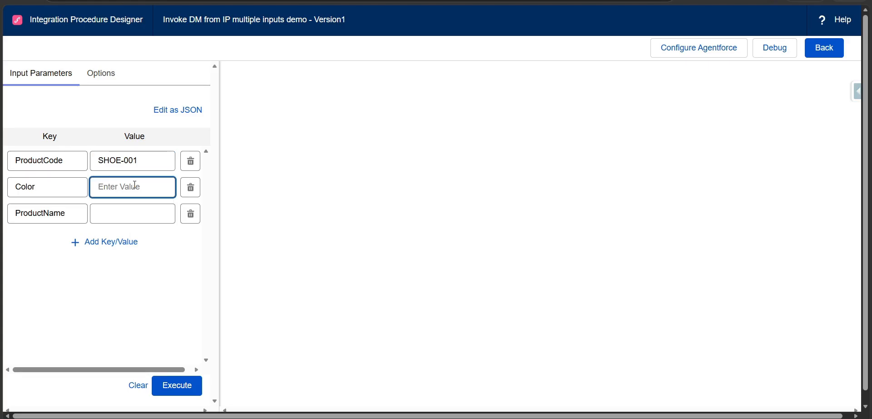
key(super+v)
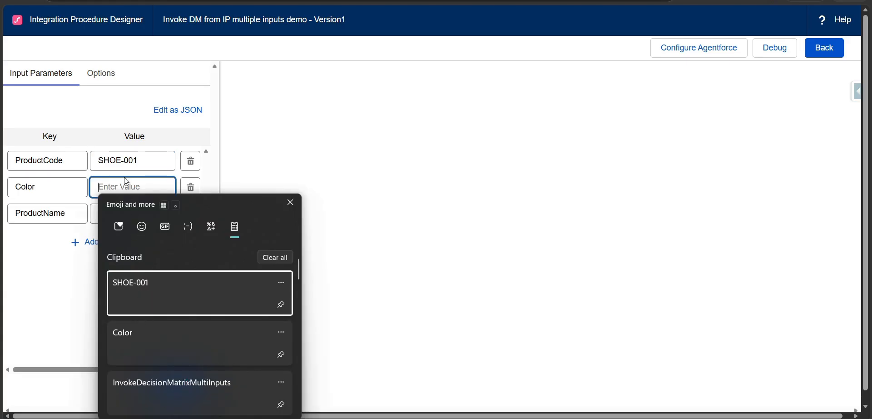
key(Escape)
text(Red)
Set the ProductName value to Running Shoe, copied from the Excel sheet, and display the input parameters as JSON.
click(120, 217)
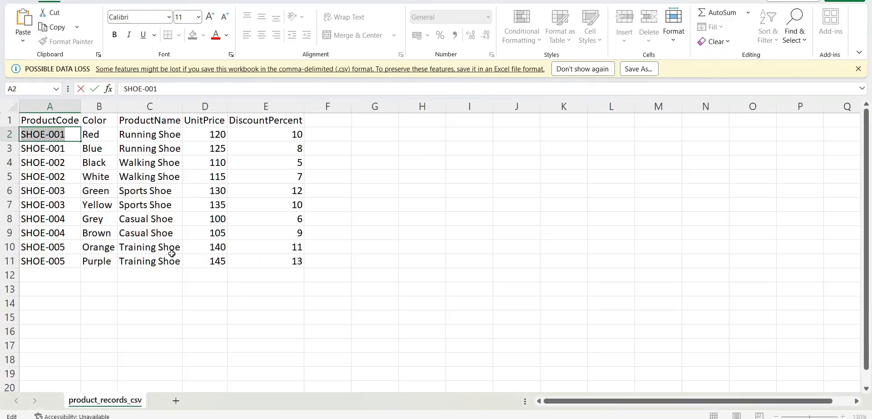
click(155, 135)
key(ctrl+Down)
ctrl+click(157, 135)
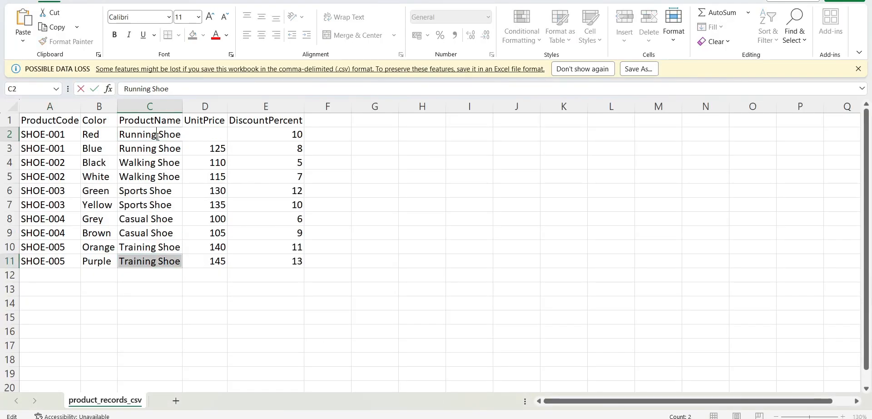
key(ctrl+c)
key(alt+Tab)
key(ctrl+v)
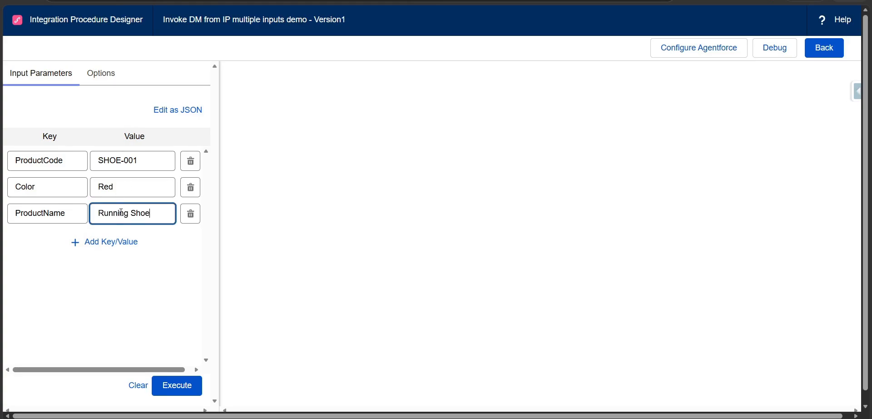
click(191, 110)
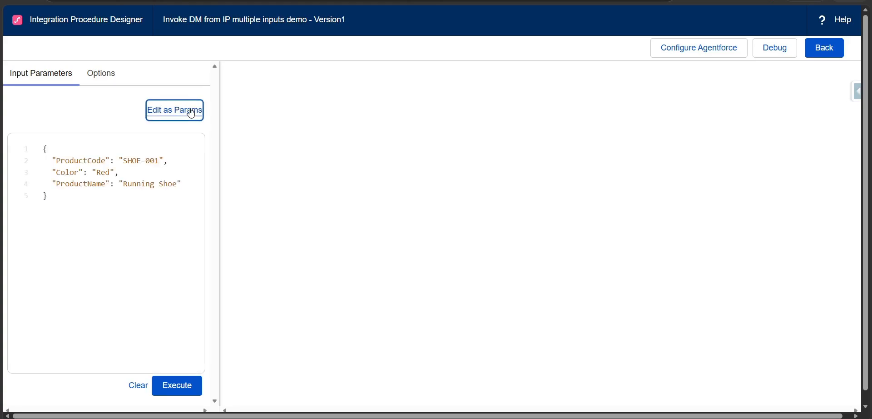
Switch the input parameters back to key/value view, execute the integration procedure, and expand the Response action's output.
click(160, 112)
click(185, 393)
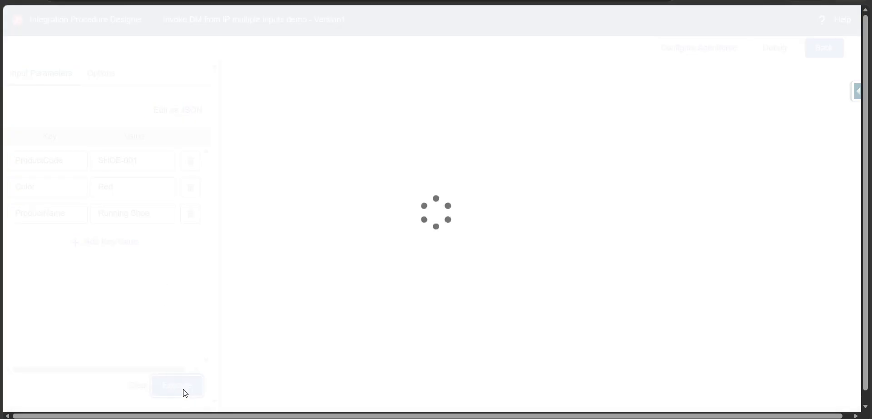
click(359, 203)
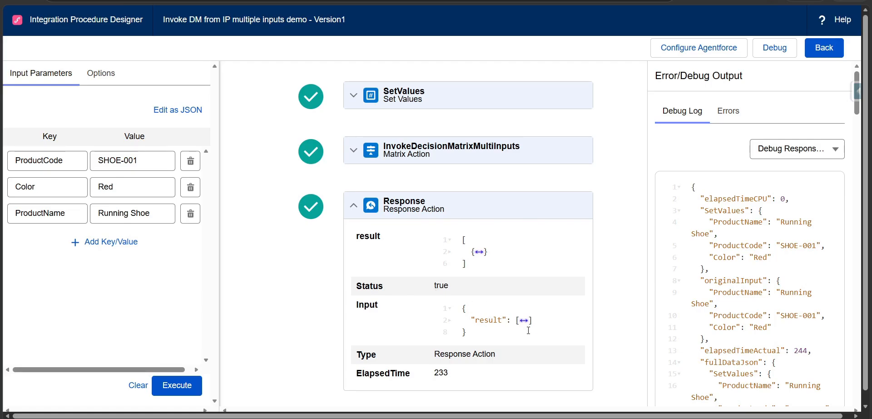
Expand the result array in the Response action's input JSON and examine the UnitPrice and DiscountPercent entries.
click(524, 320)
click(491, 332)
scroll(489, 332, down, 1)
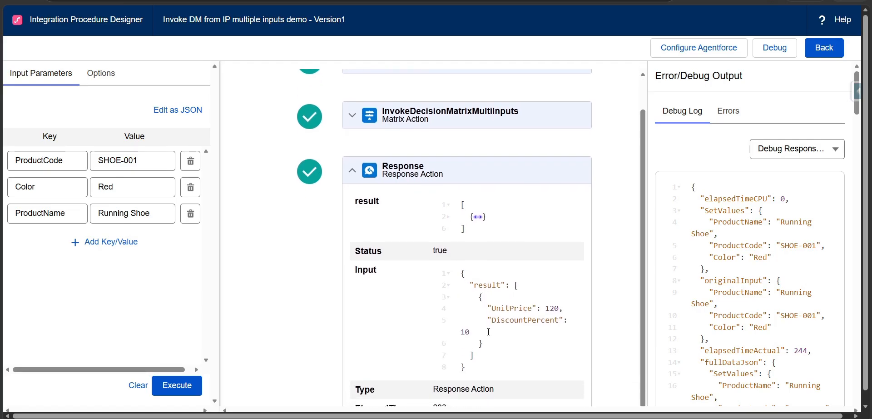
drag(492, 307, 542, 332)
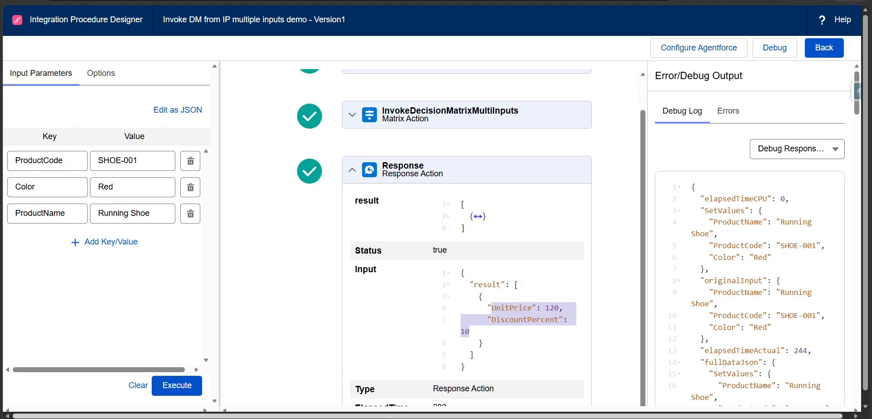
Switch to the Excel product sheet, compare the red Running Shoe row's price and discount with the response, and return to the preview.
click(551, 418)
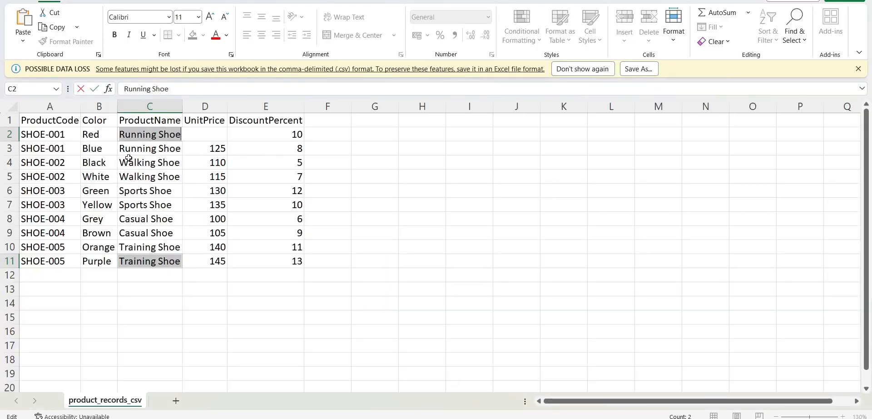
click(157, 163)
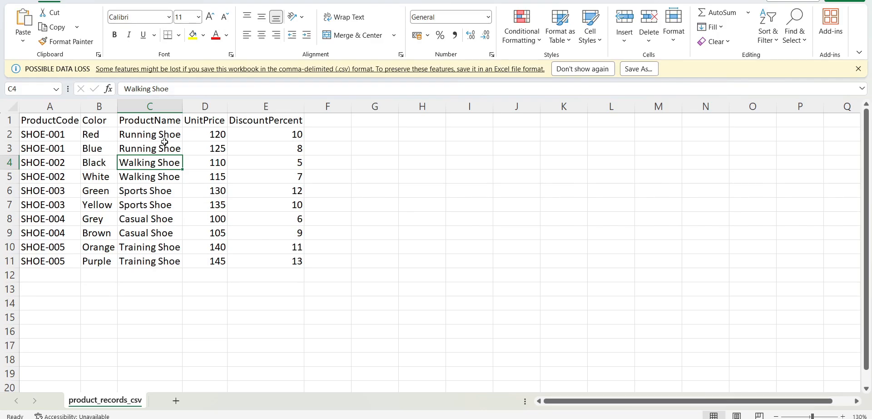
click(50, 136)
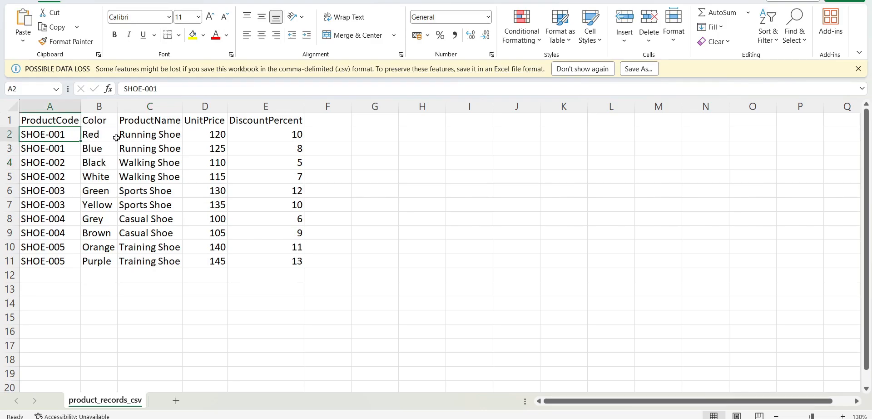
click(135, 134)
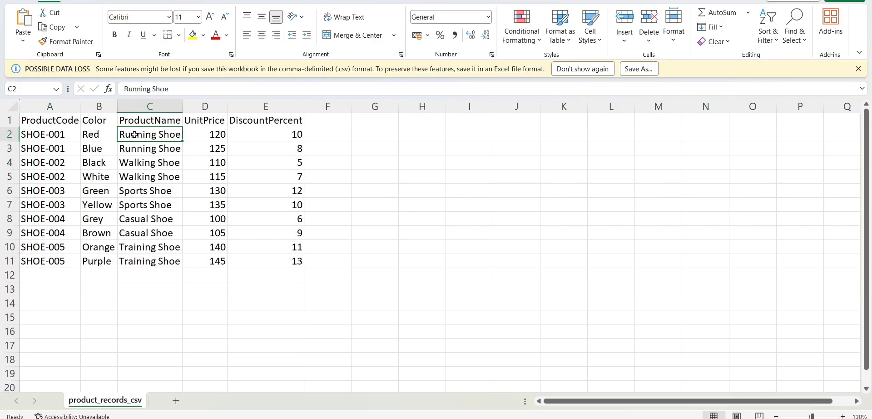
click(218, 134)
click(238, 134)
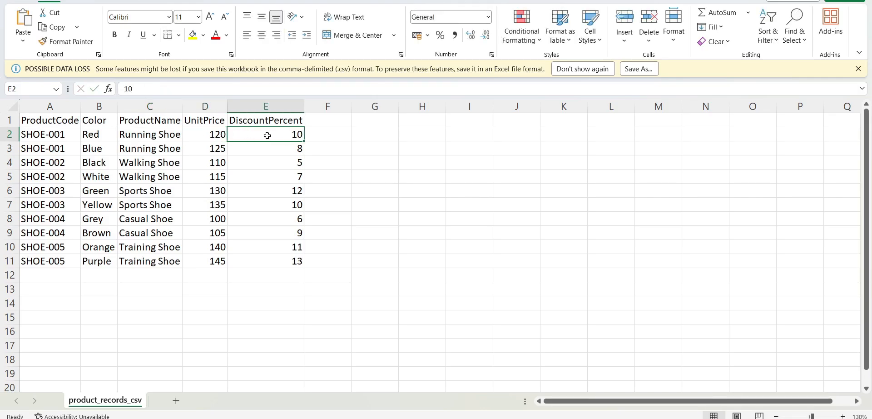
key(alt+Tab)
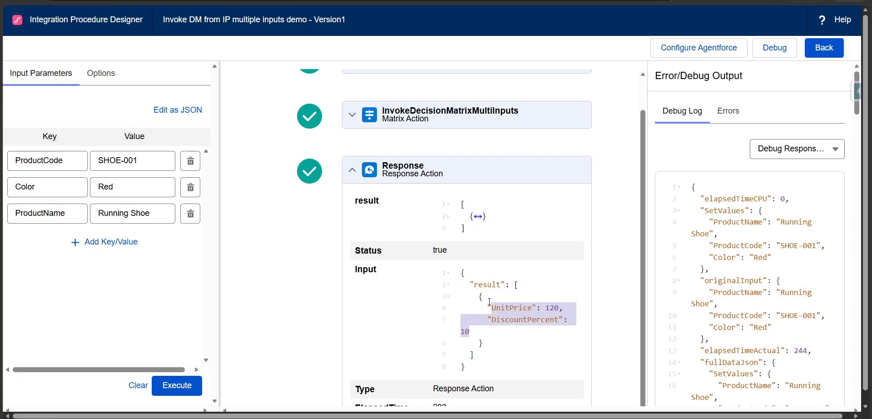
Show the Response entry in the debug log and examine its result array.
scroll(520, 302, down, 1)
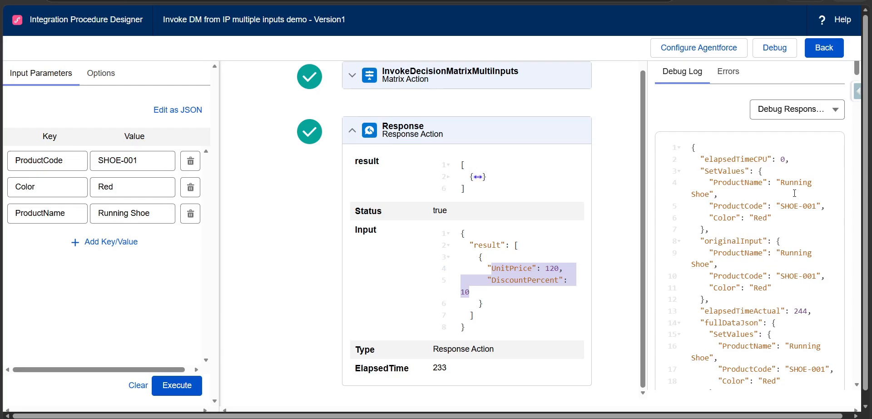
click(831, 117)
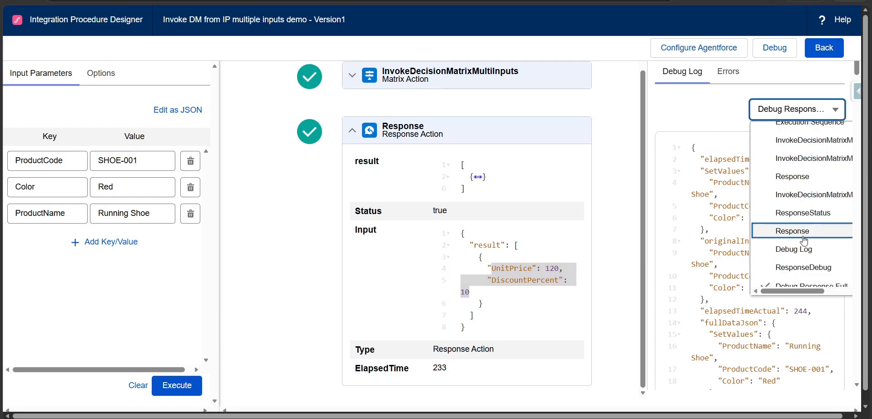
click(803, 181)
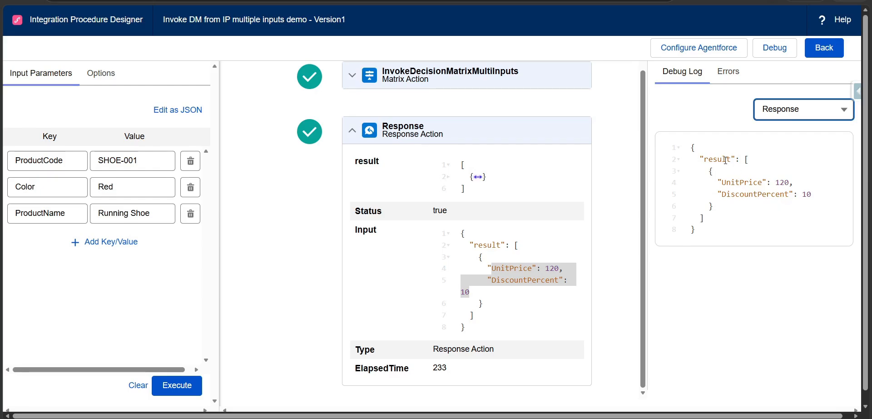
drag(700, 159, 720, 217)
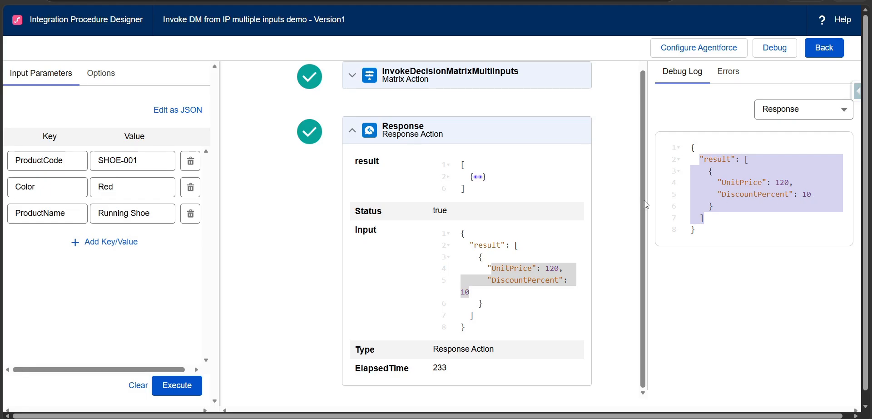
Expand the InvokeDecisionMatrixMultiInputs action and its matrixData object to examine the inputs passed to the decision matrix.
click(363, 77)
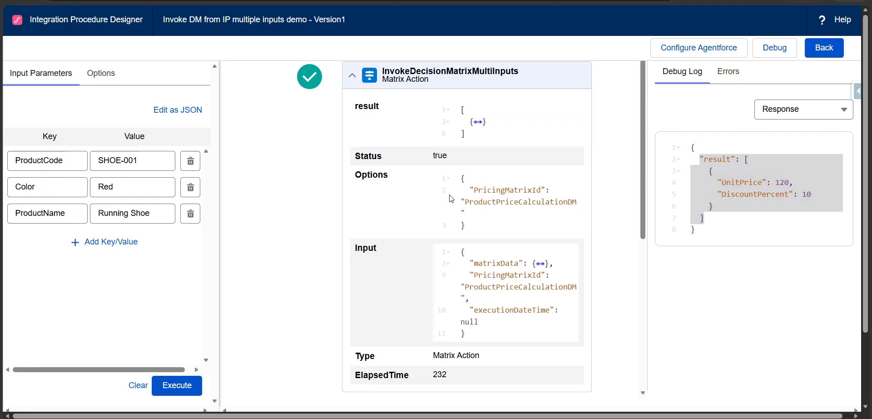
scroll(566, 214, down, 1)
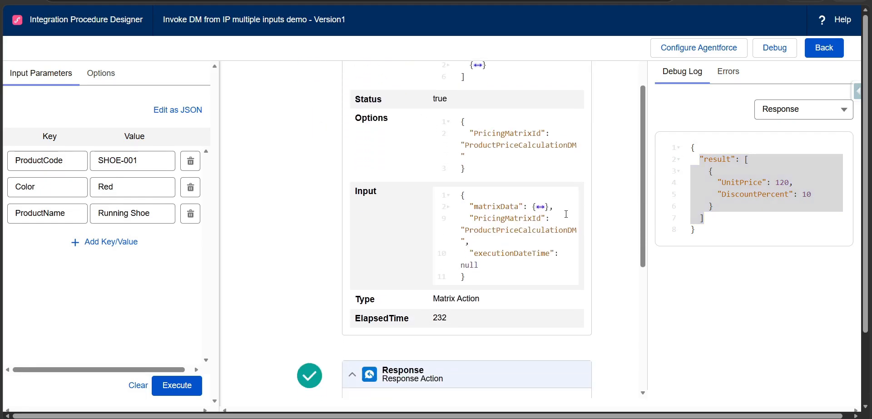
click(540, 207)
click(509, 219)
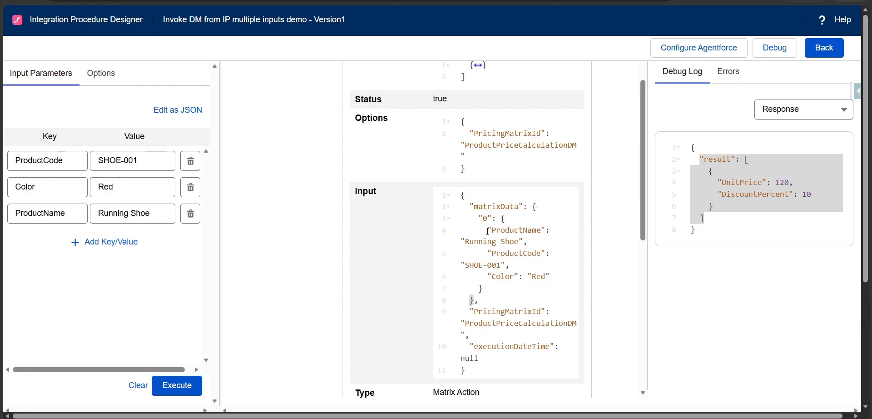
scroll(488, 265, down, 5)
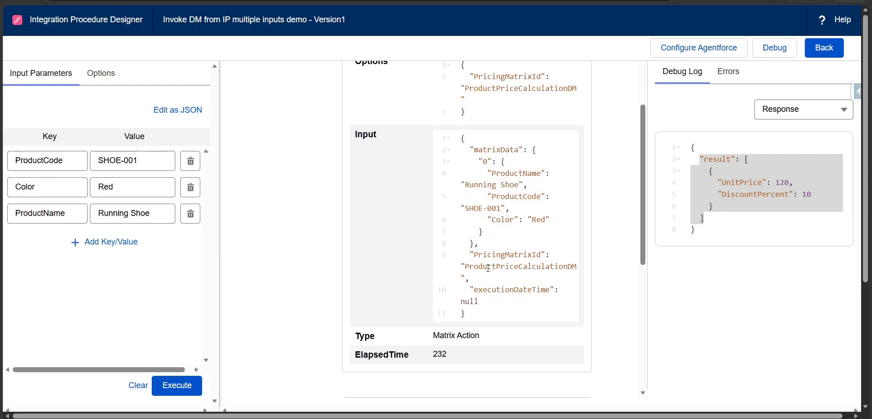
Expand the result object in the Response action and review the returned output fields.
scroll(473, 277, down, 3)
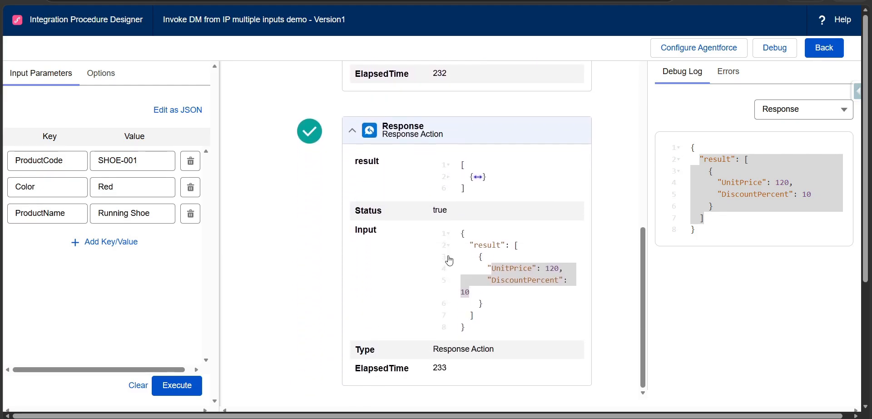
click(478, 177)
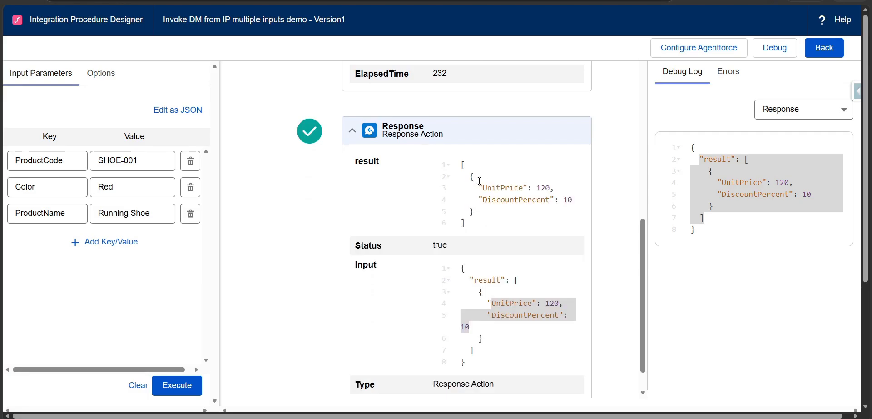
scroll(473, 310, down, 1)
scroll(443, 176, up, 10)
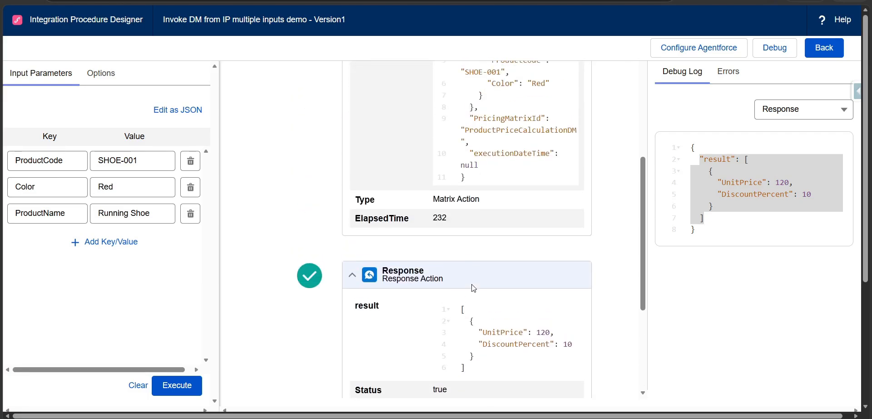
Expand the SetValues action and check its ProductName, ProductCode and Color values.
scroll(443, 176, up, 1)
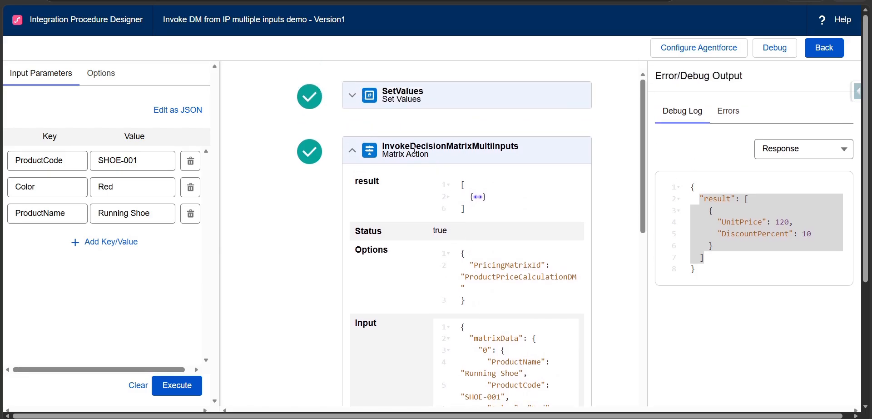
click(363, 97)
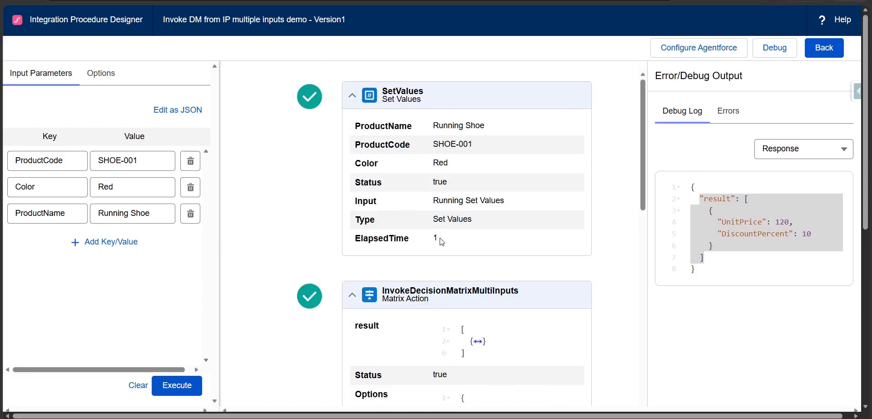
drag(352, 123, 484, 168)
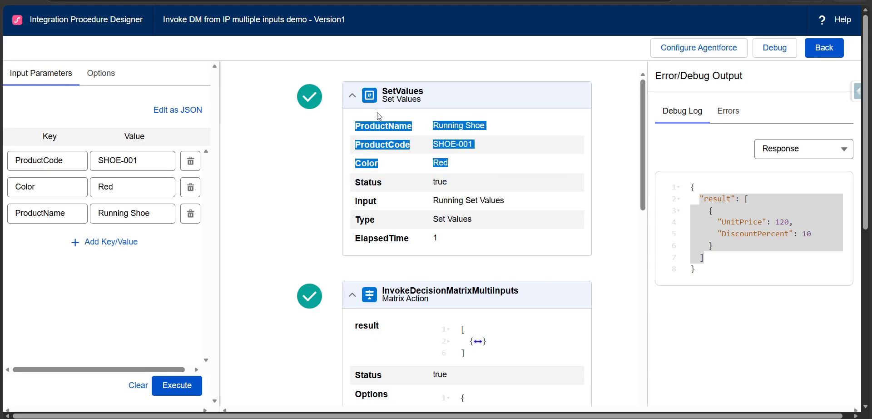
Leave the preview, review the ProductPriceCalculationDM matrix's input and output data, and return to the procedure's element flow.
click(824, 47)
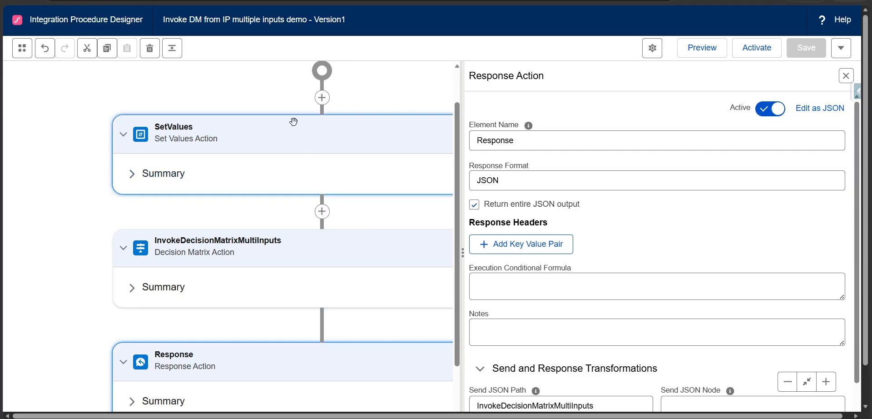
click(255, 0)
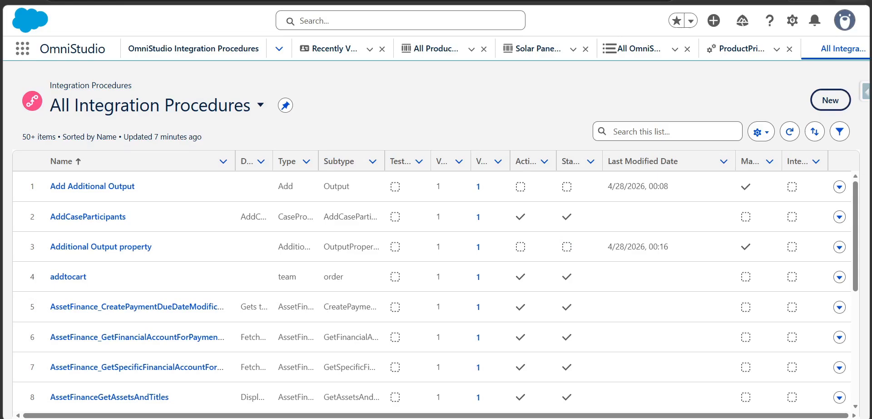
click(63, 0)
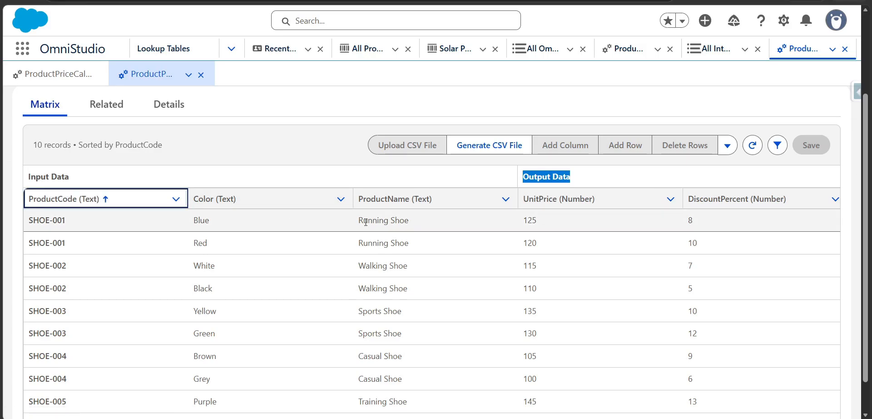
scroll(366, 269, down, 1)
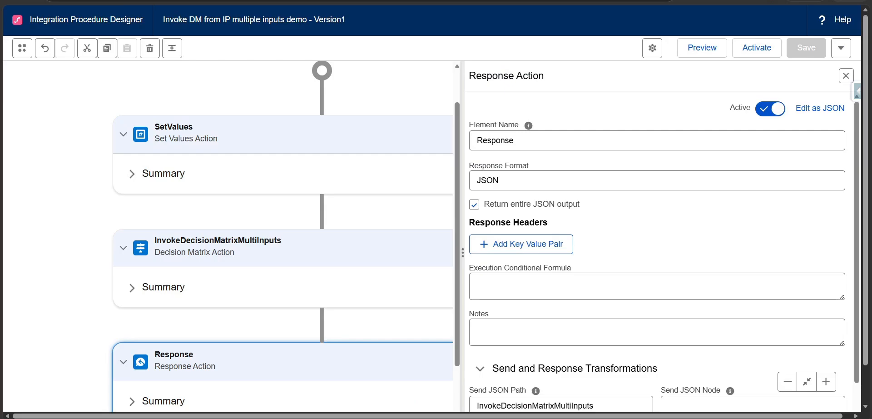
scroll(418, 273, down, 2)
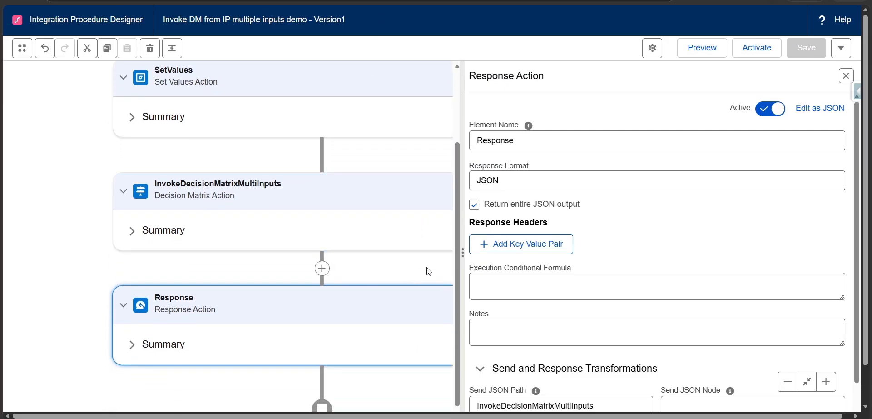